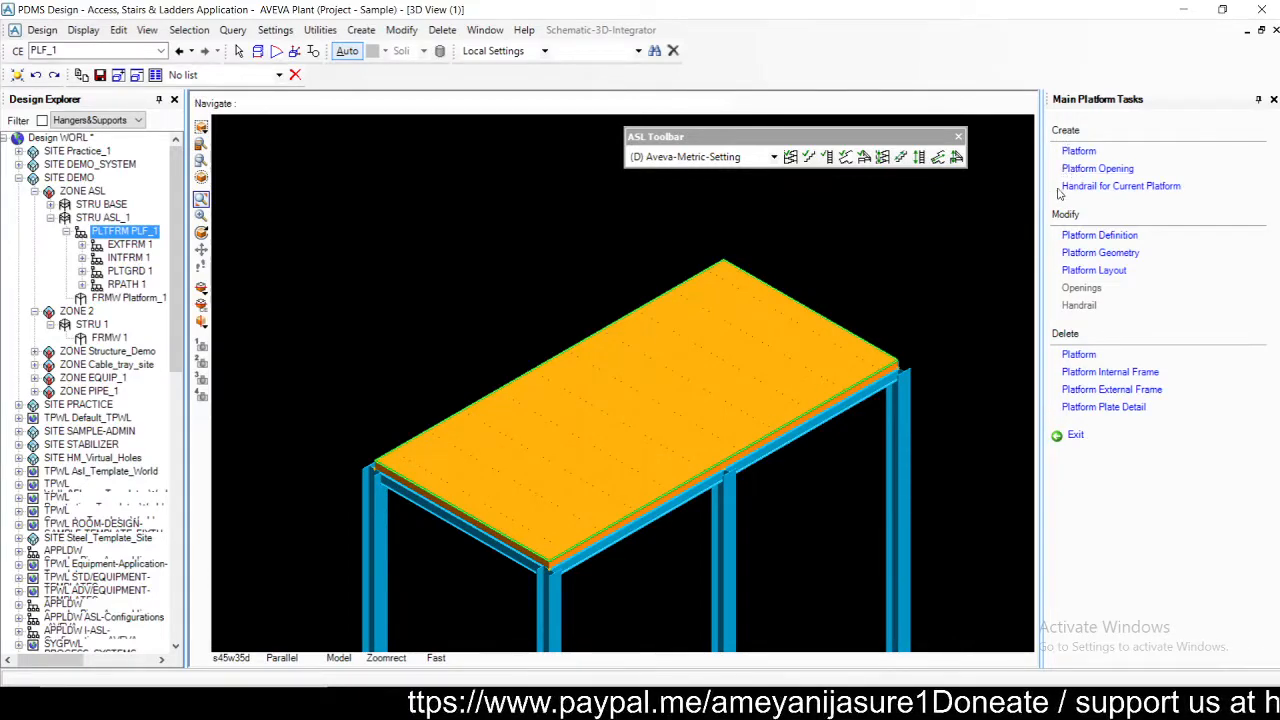
- Start creating a new opening on platform PLF_1
click(1078, 169)
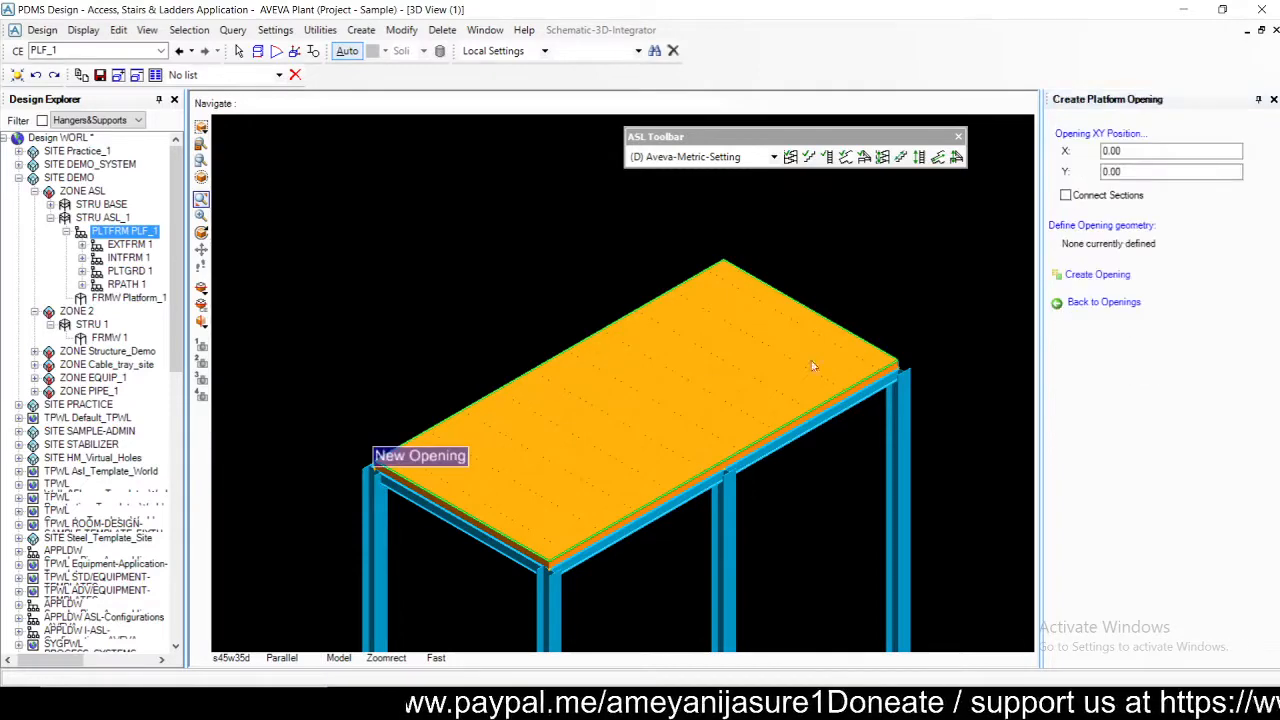
middle_drag(567, 525, 692, 605)
scroll(588, 410, down, 7)
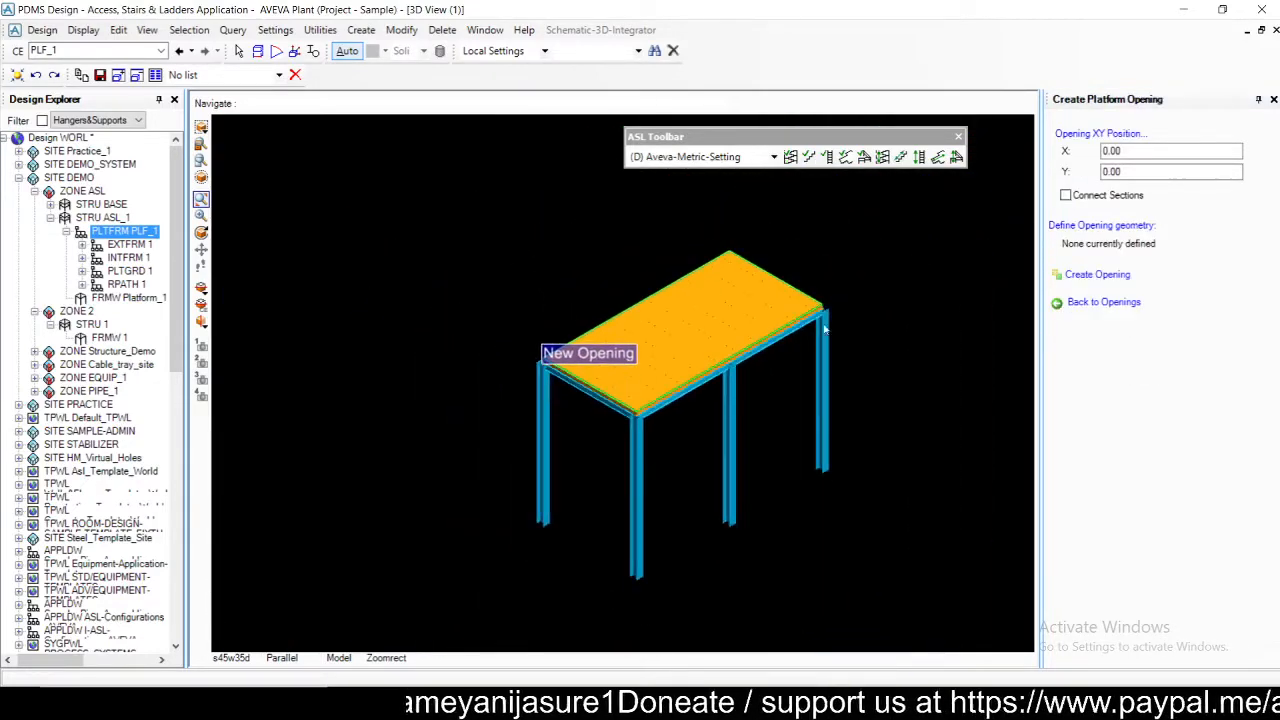
scroll(809, 377, up, 4)
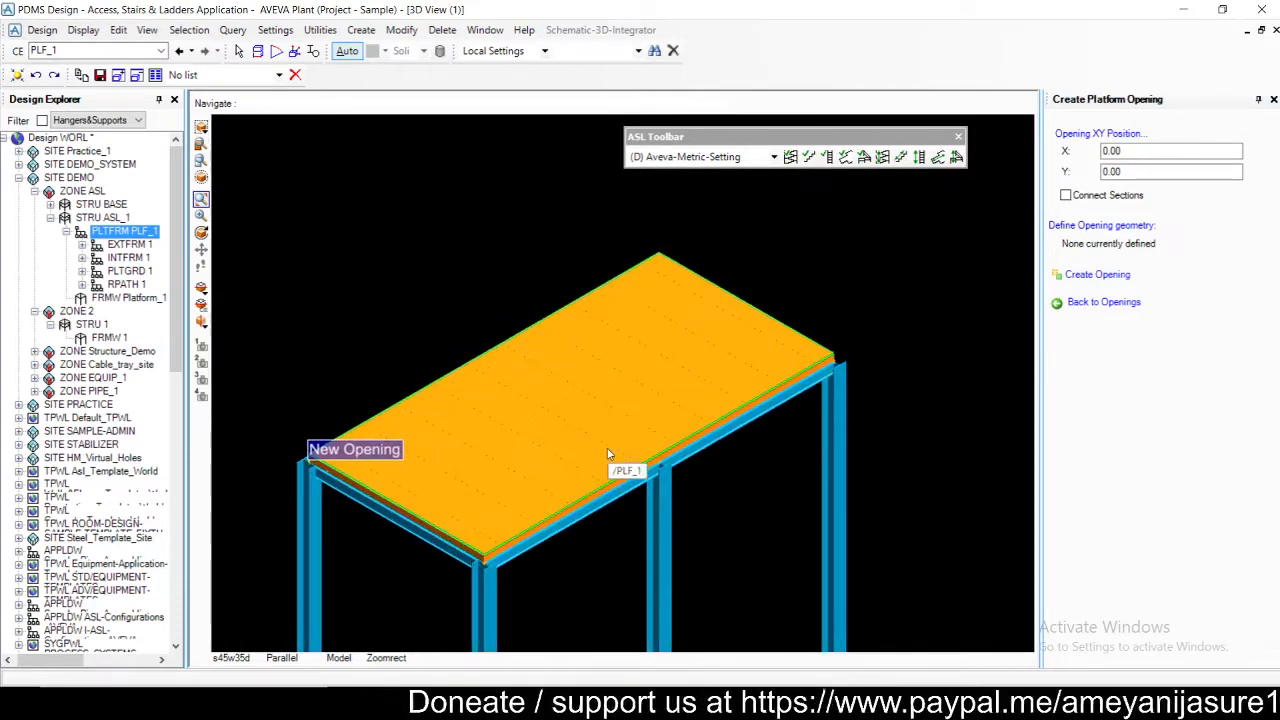
- Try to set the new opening's X position to 2500
click(1124, 153)
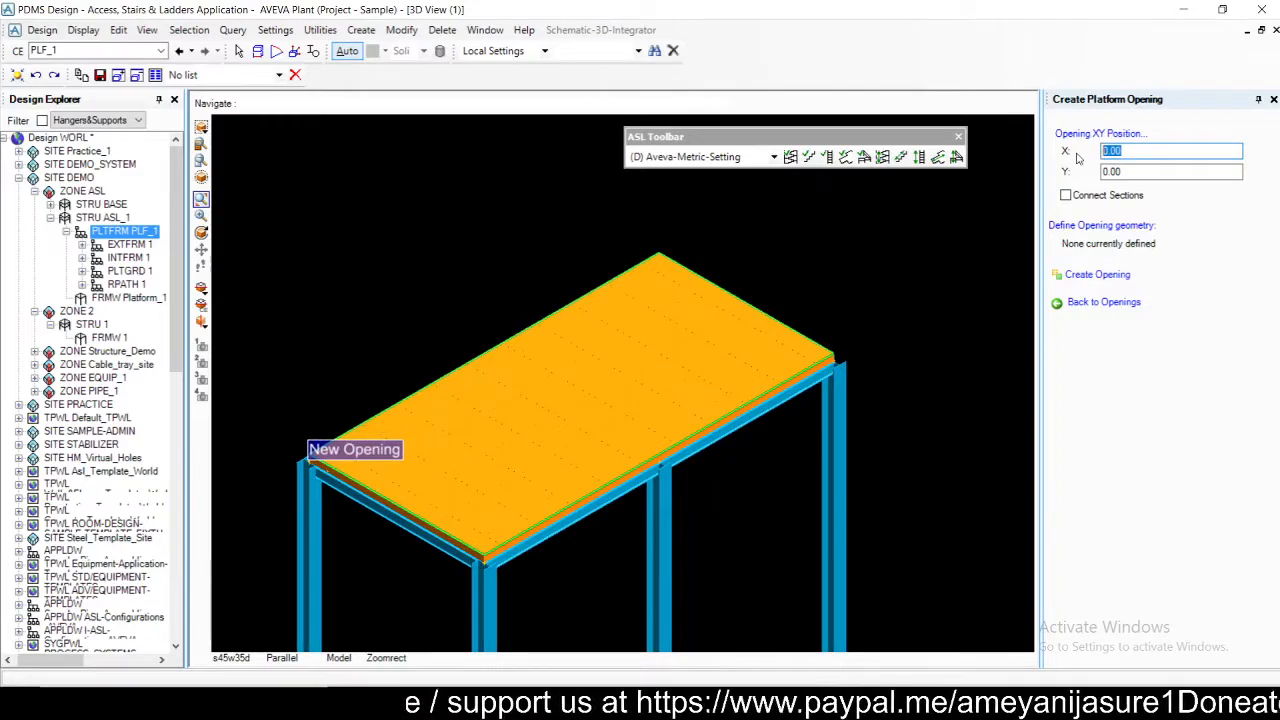
text(25)
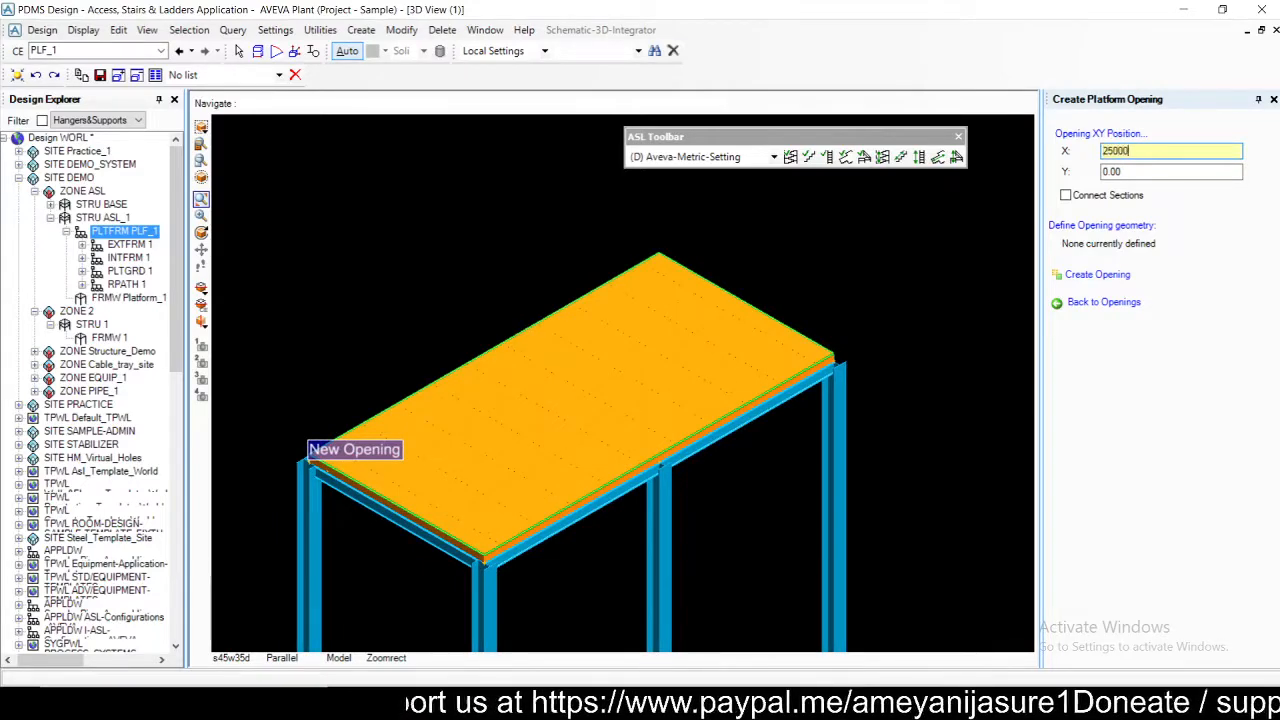
text(00)
key(Return)
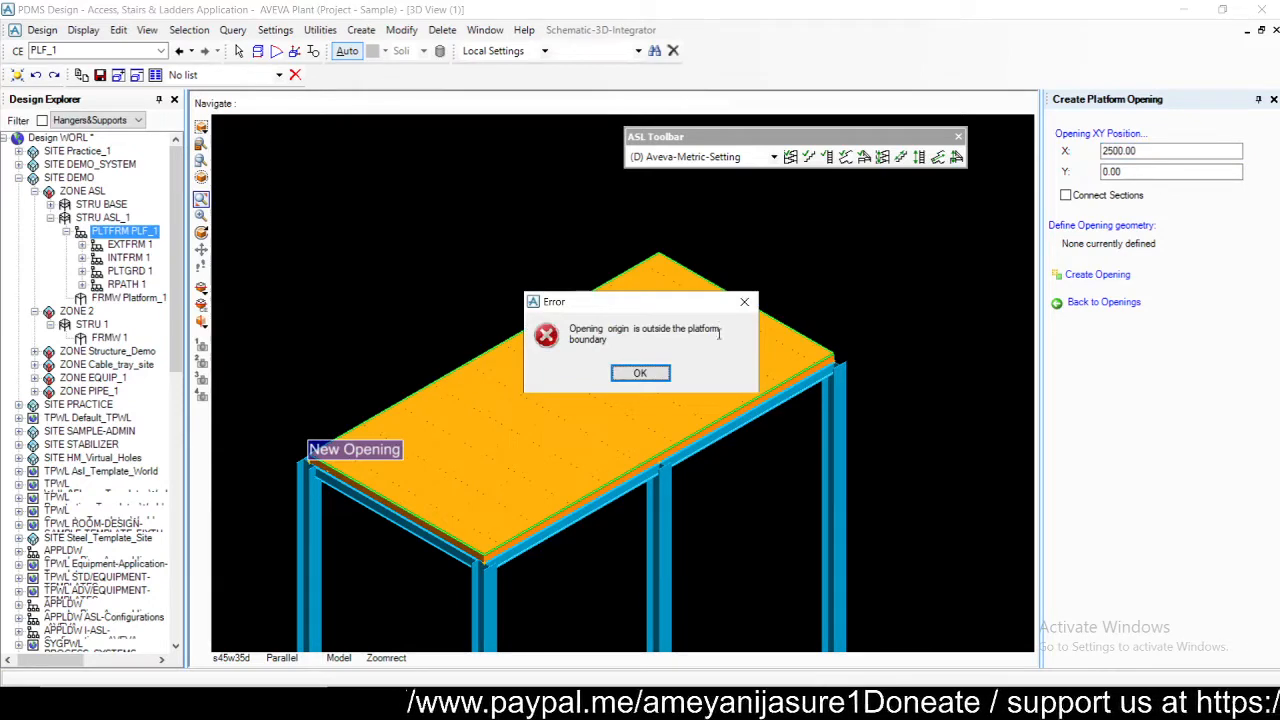
click(663, 378)
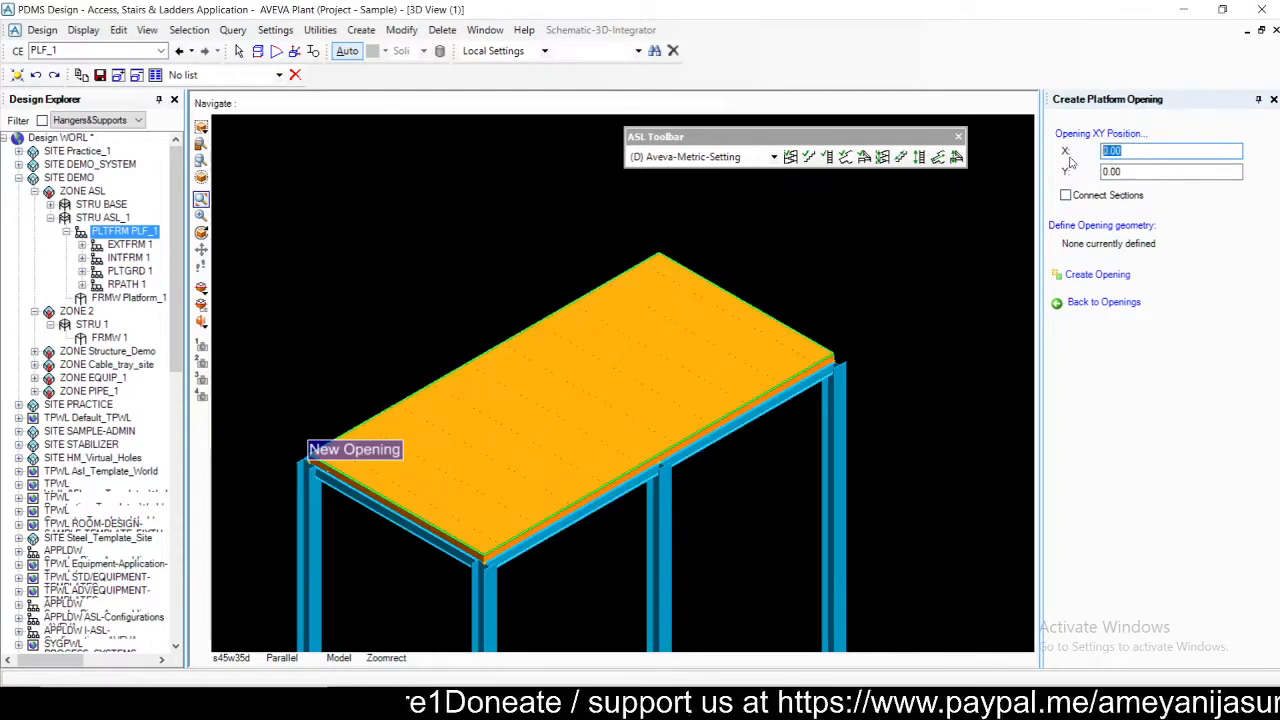
- Position the new opening at X -2500 and Y 2500 on the platform
text(-2500)
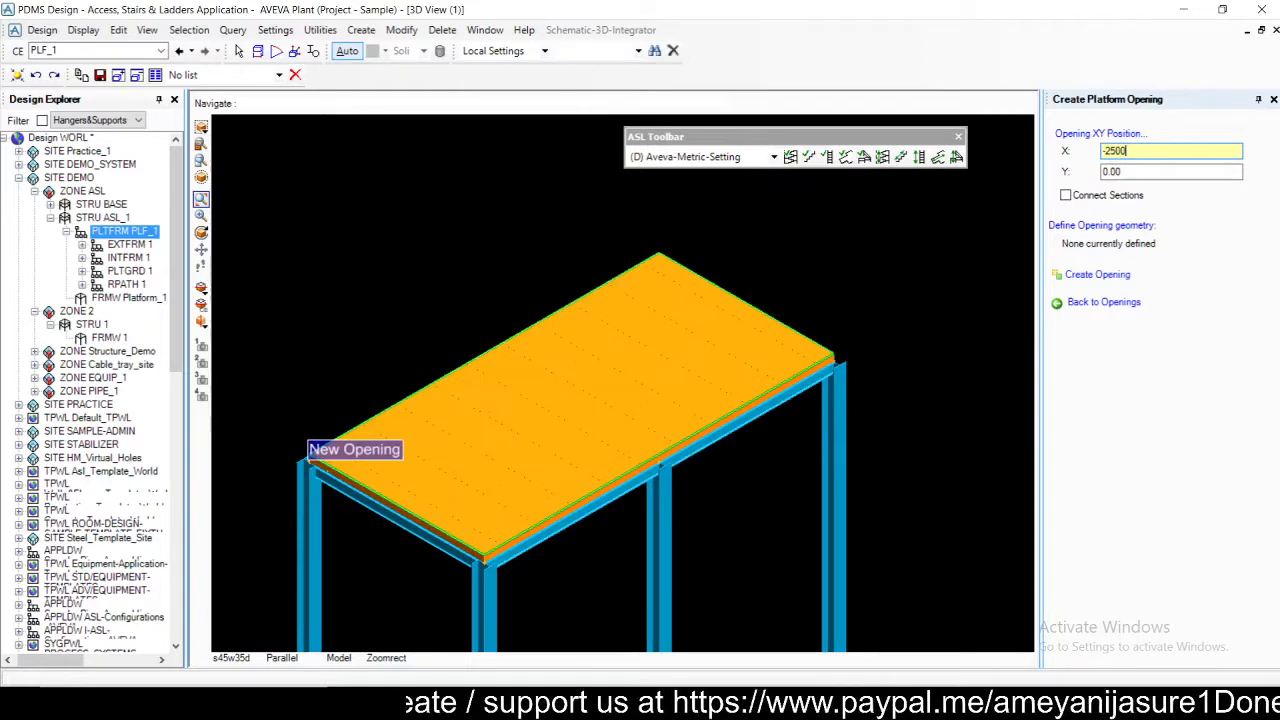
key(Tab)
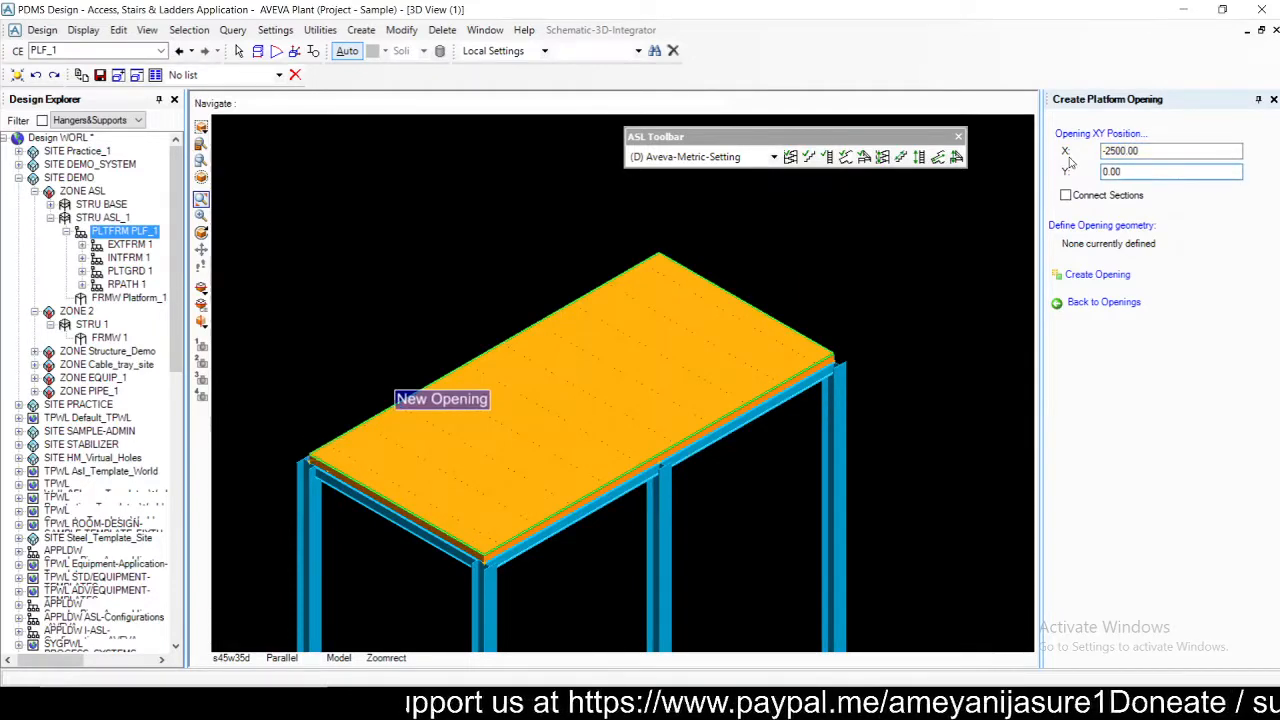
drag(1140, 173, 1062, 172)
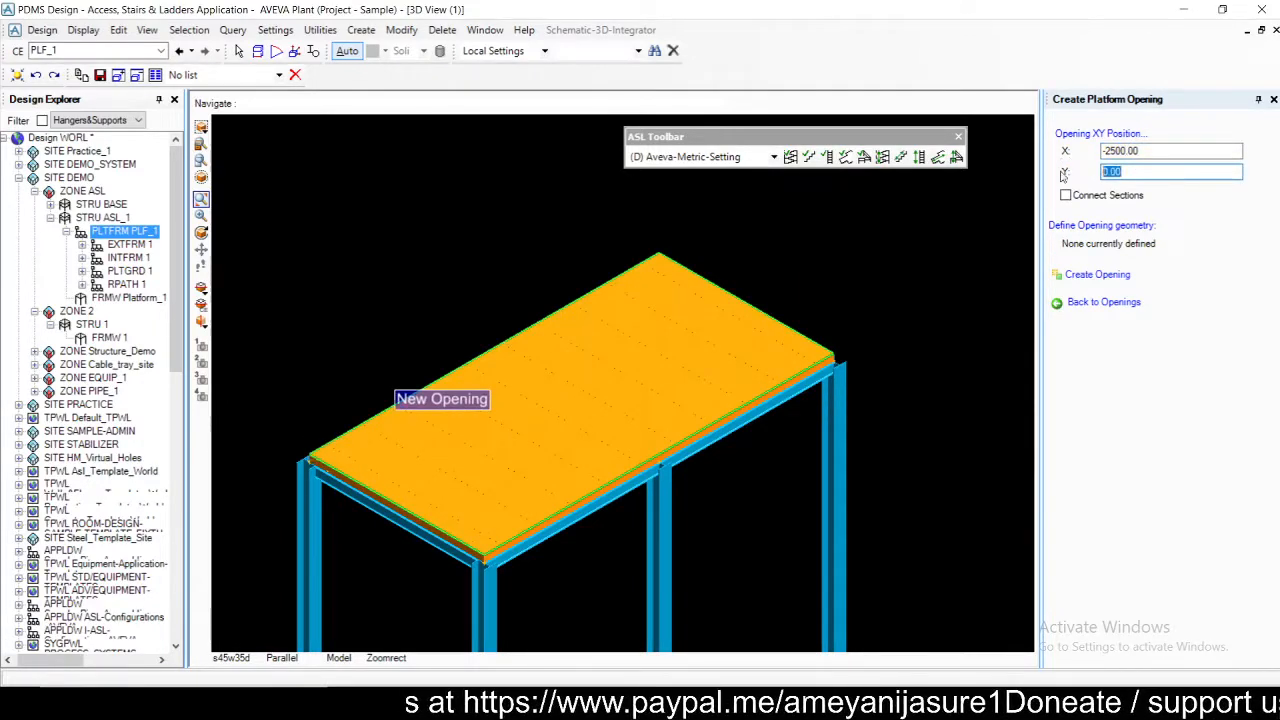
text(2500)
key(Tab)
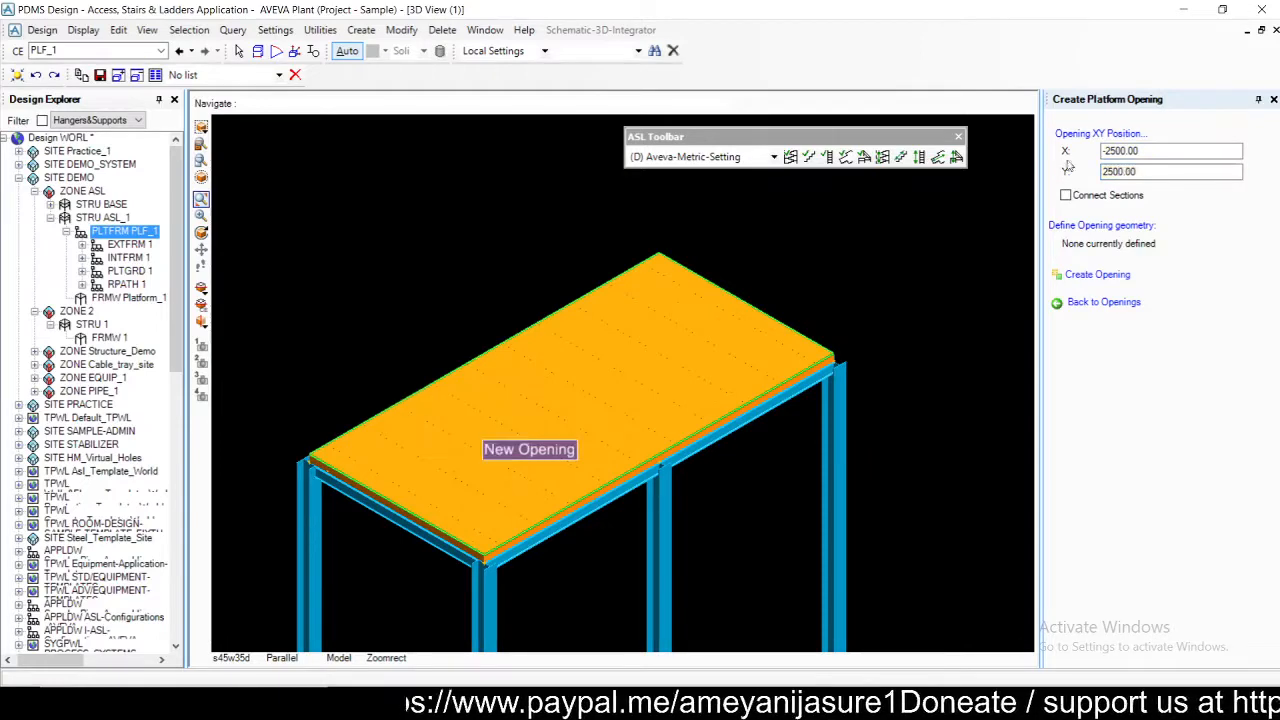
- Try to create the platform opening without defining its geometry
scroll(442, 457, up, 1)
scroll(449, 448, down, 1)
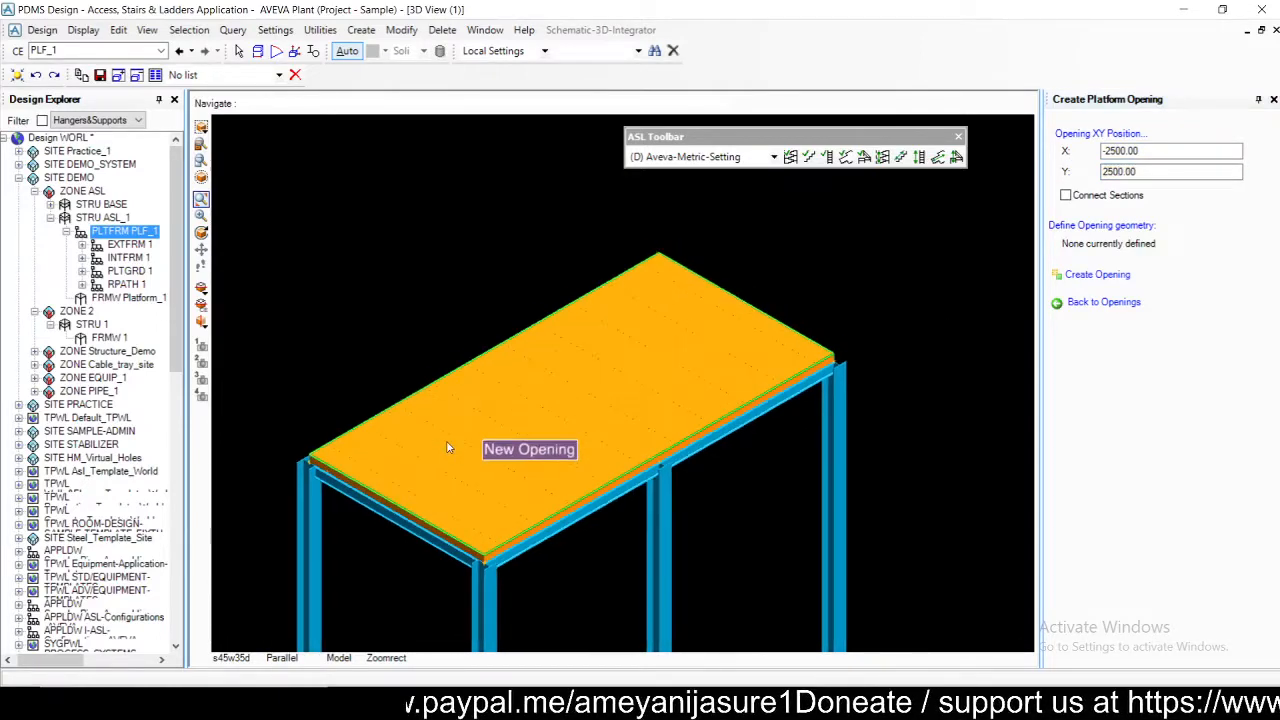
drag(404, 347, 613, 556)
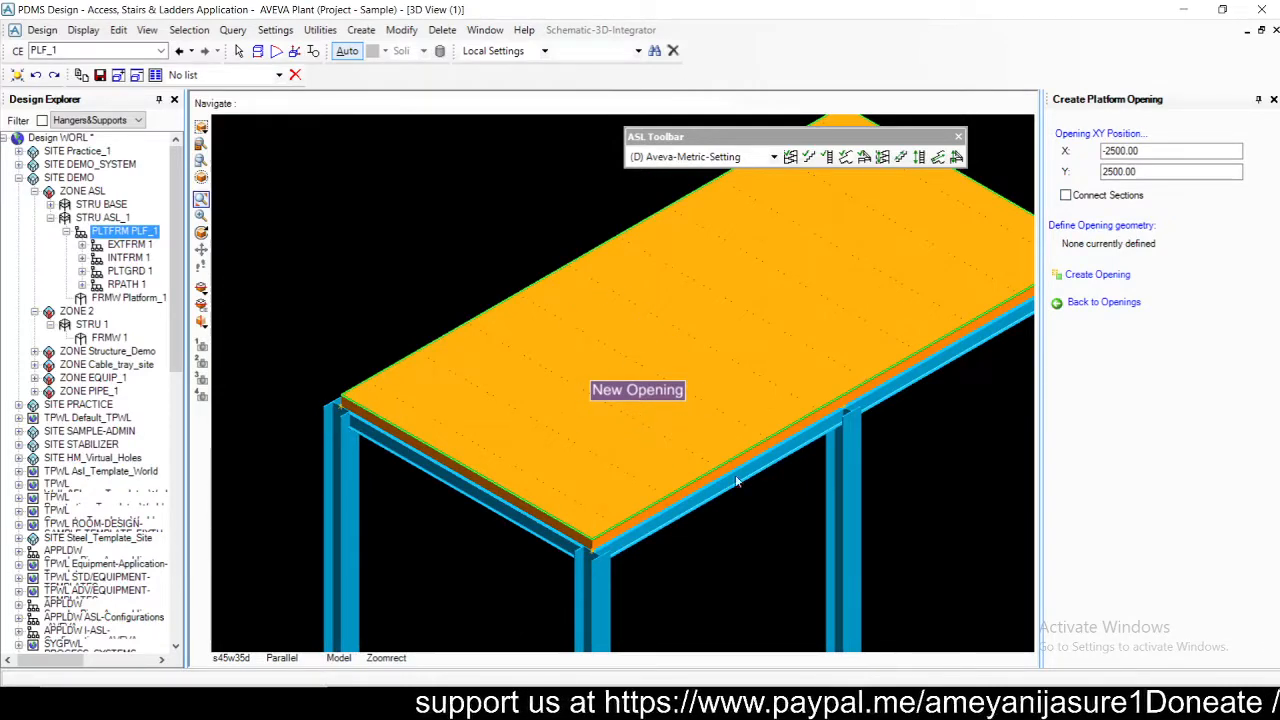
click(1096, 276)
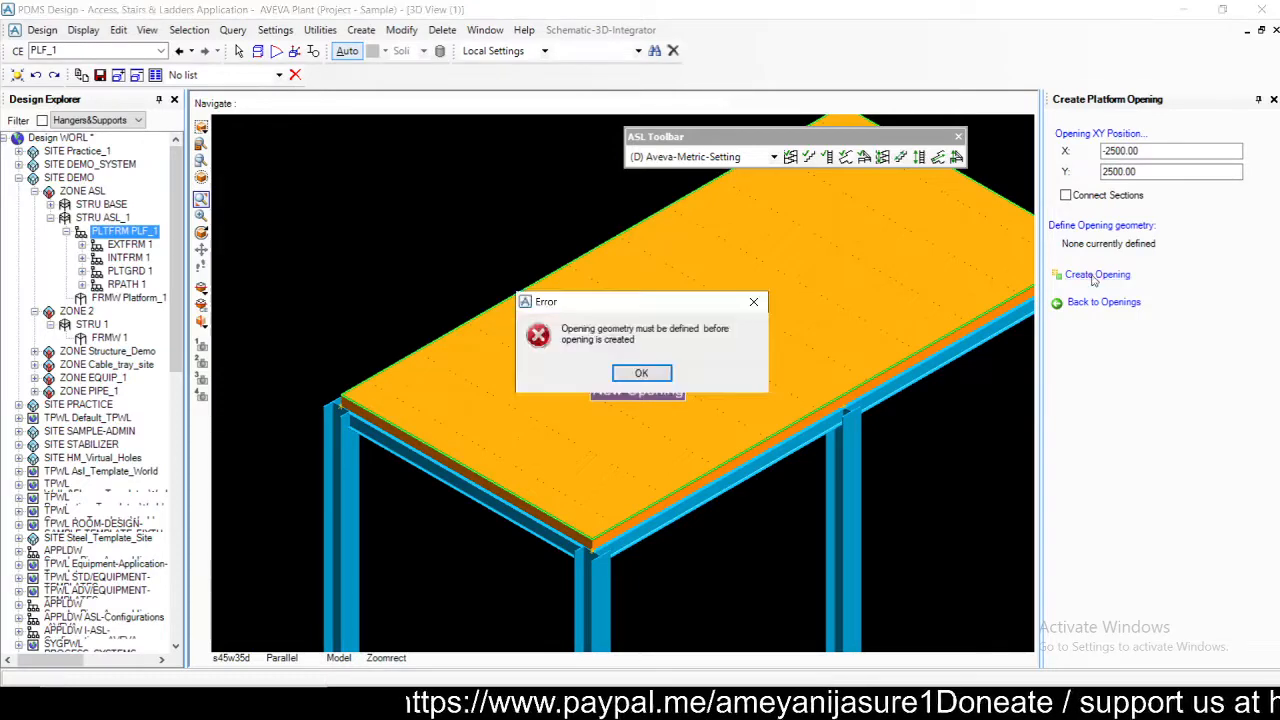
click(628, 373)
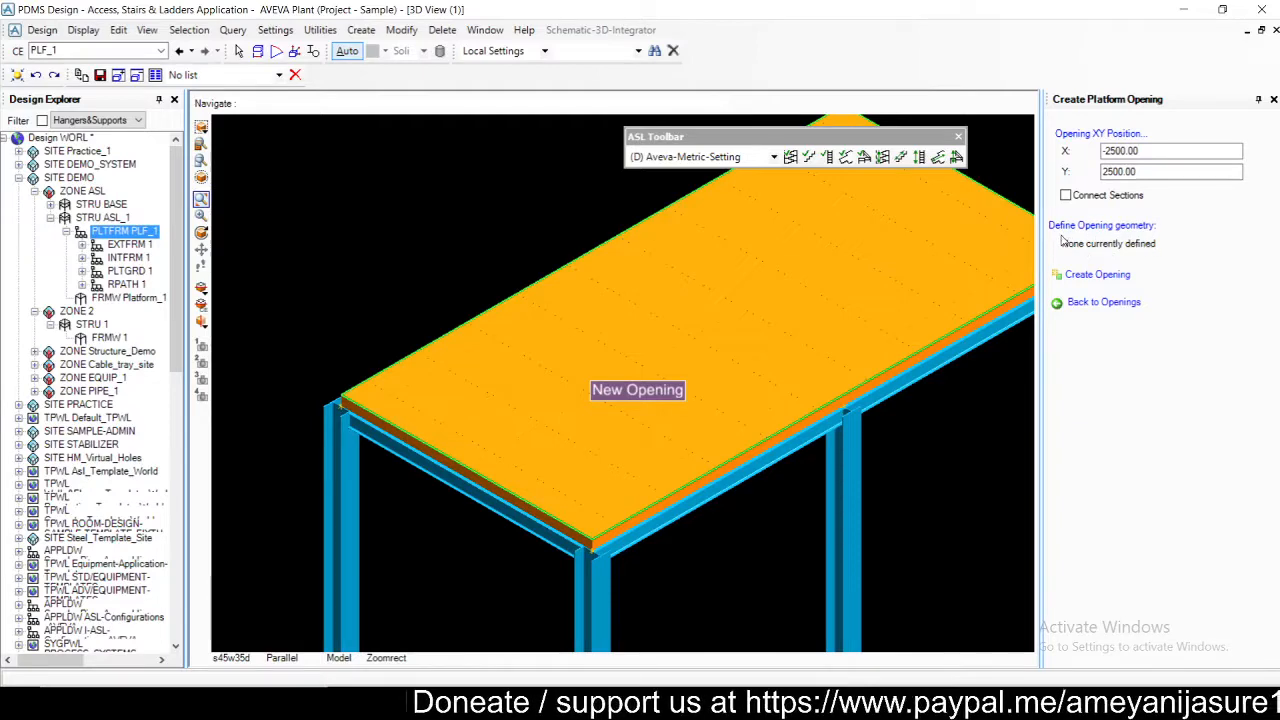
- Choose Circle as the opening's shape and set its radius to 1000
click(1120, 226)
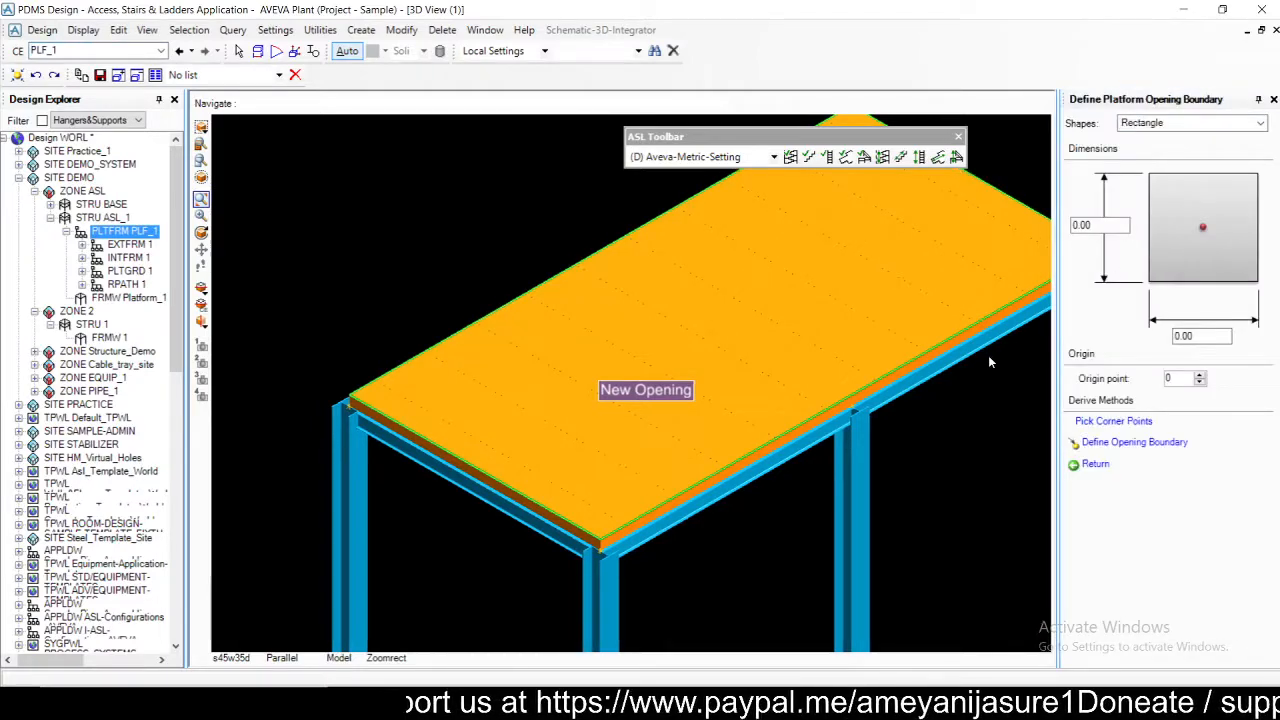
click(1150, 124)
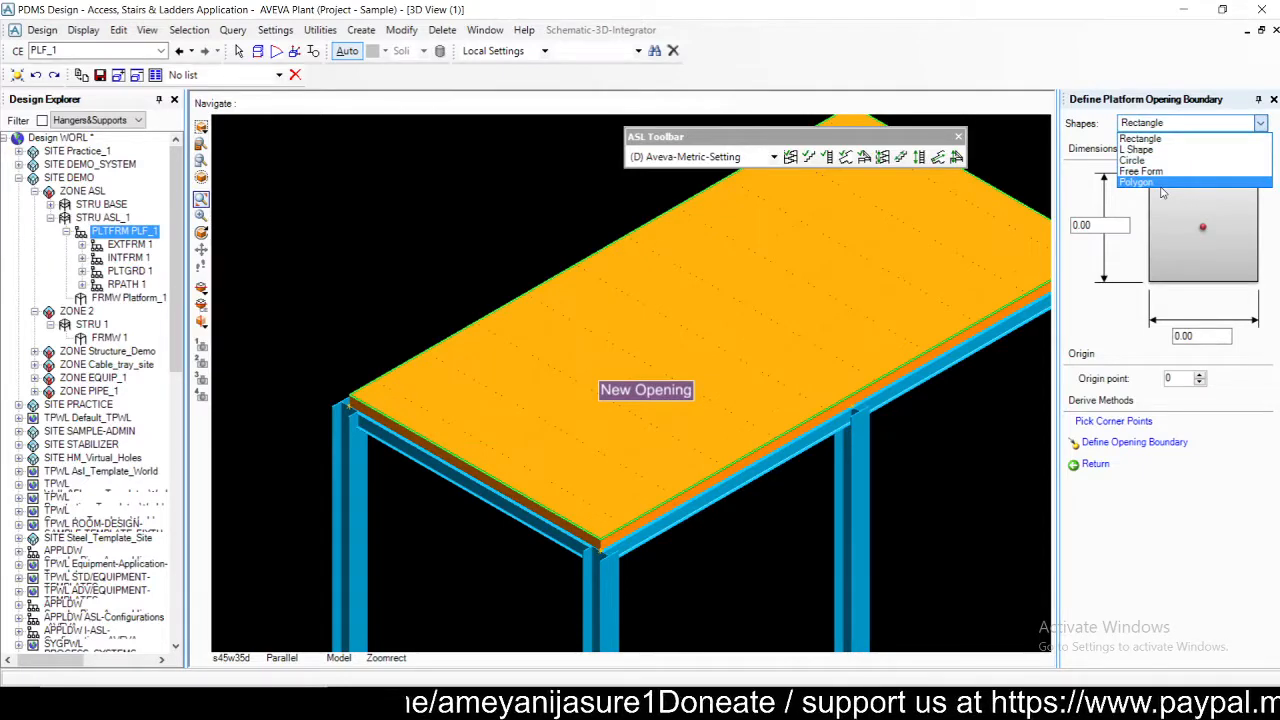
click(1162, 162)
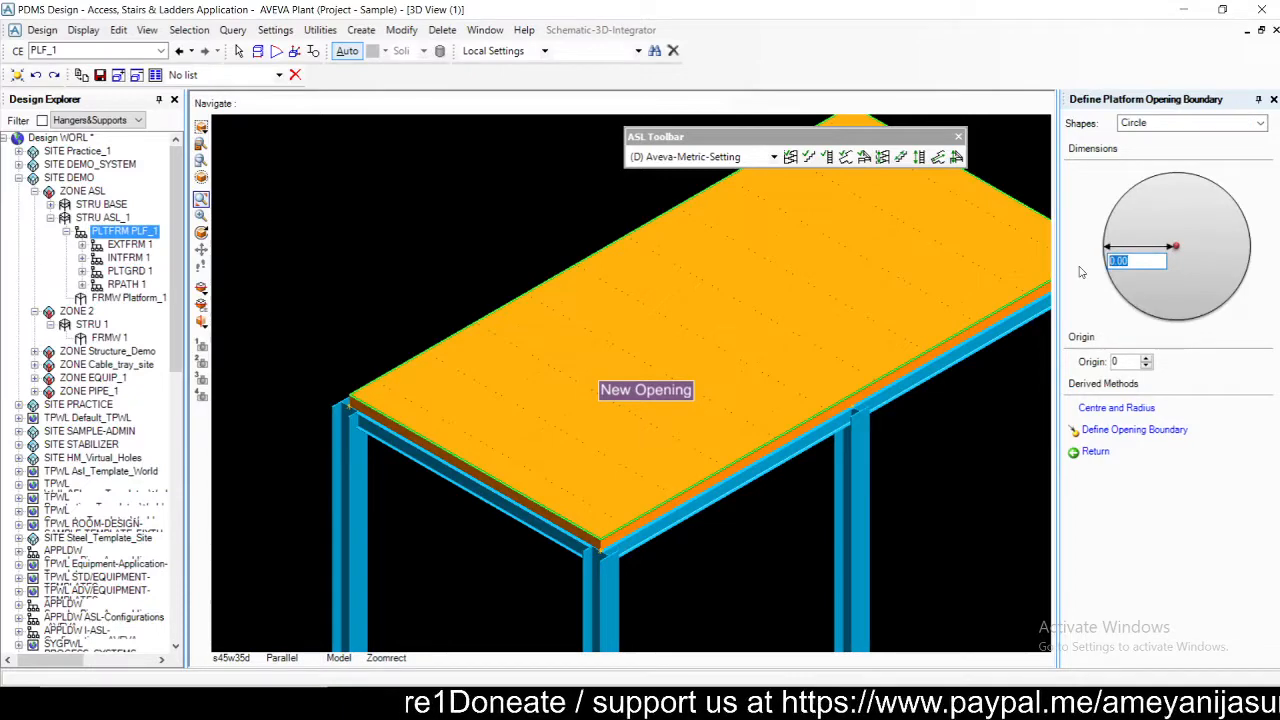
text(10)
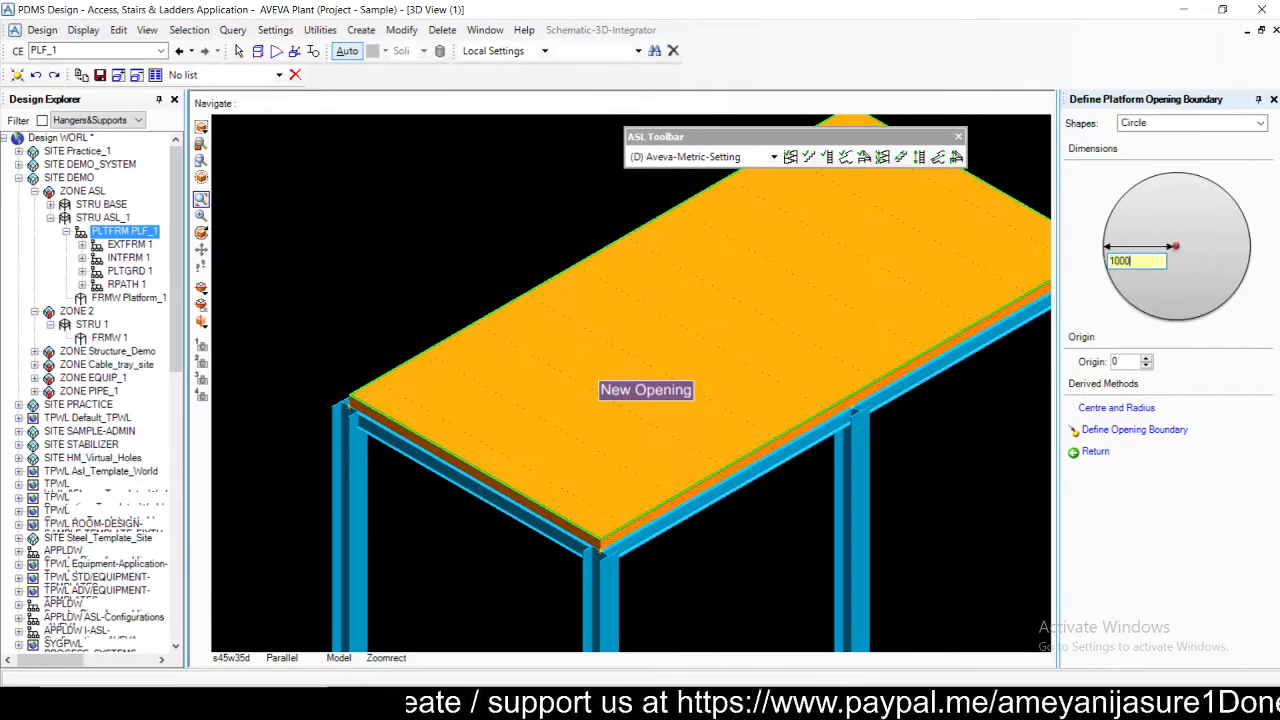
text(00)
key(Return)
- Change the circular opening's radius to 750
drag(1152, 261, 1077, 257)
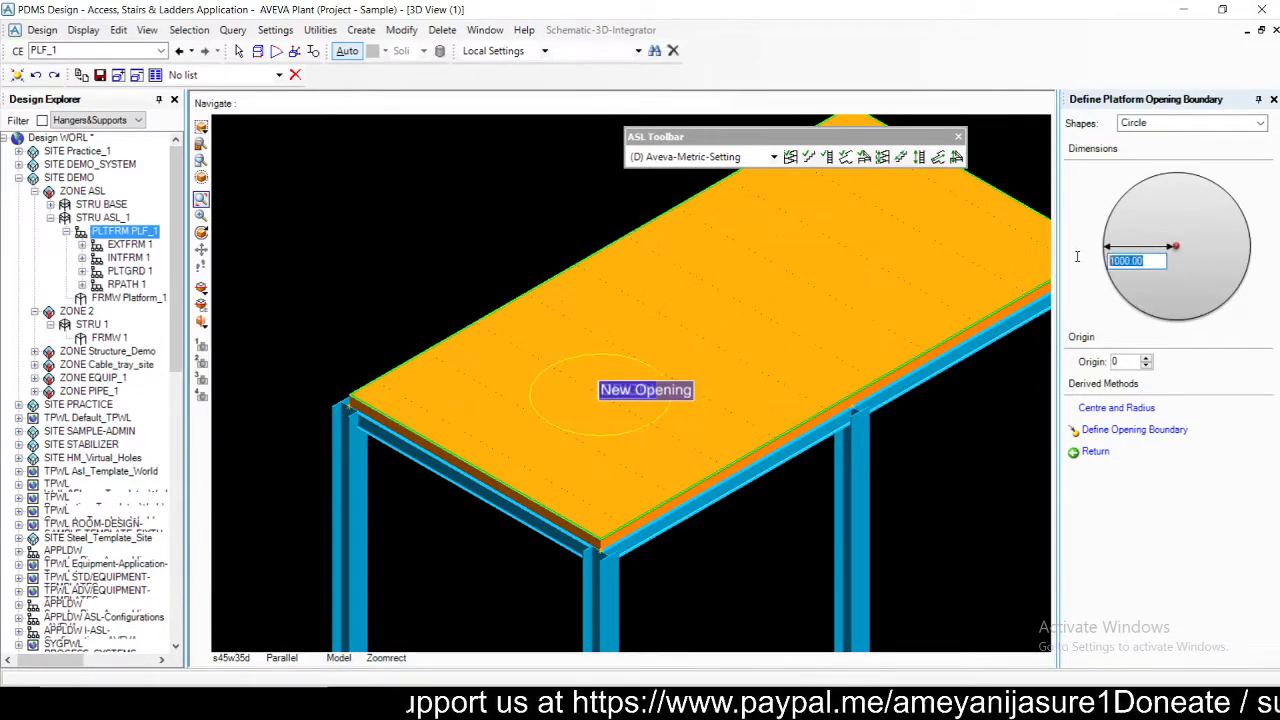
text(750)
key(Return)
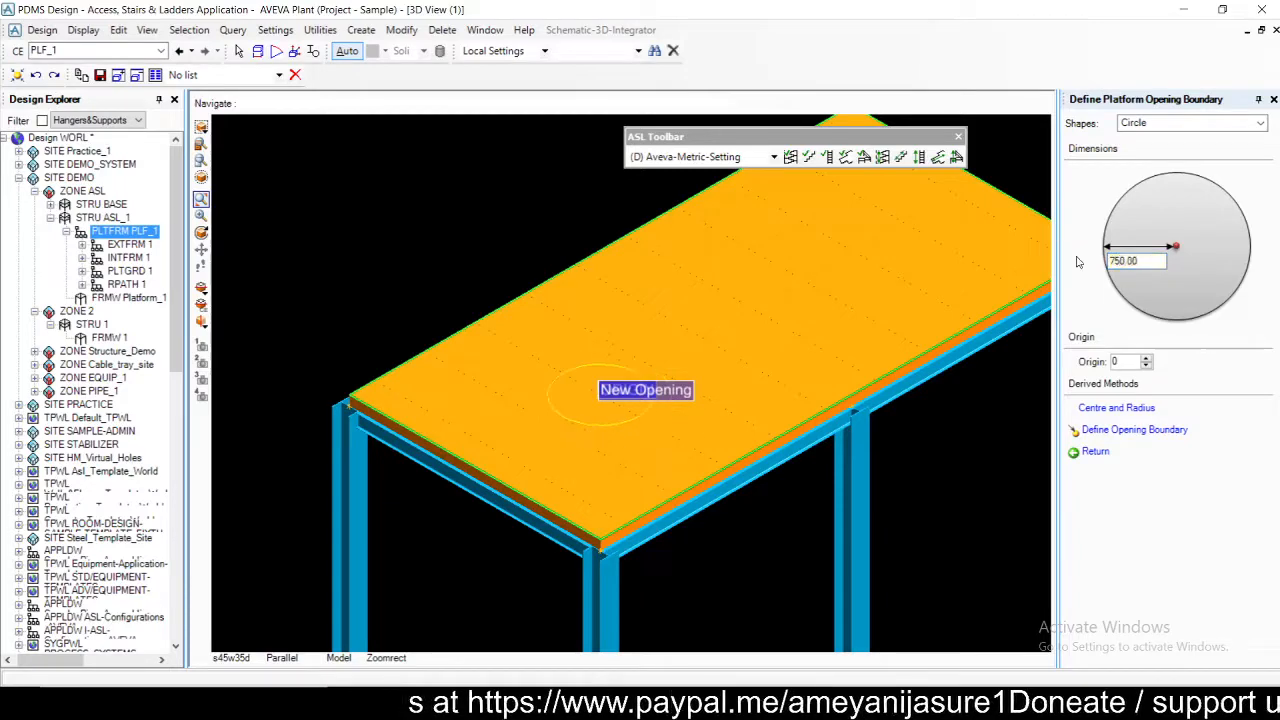
- Define the circular opening boundary with origin 0 and create the opening in the platform
click(1146, 359)
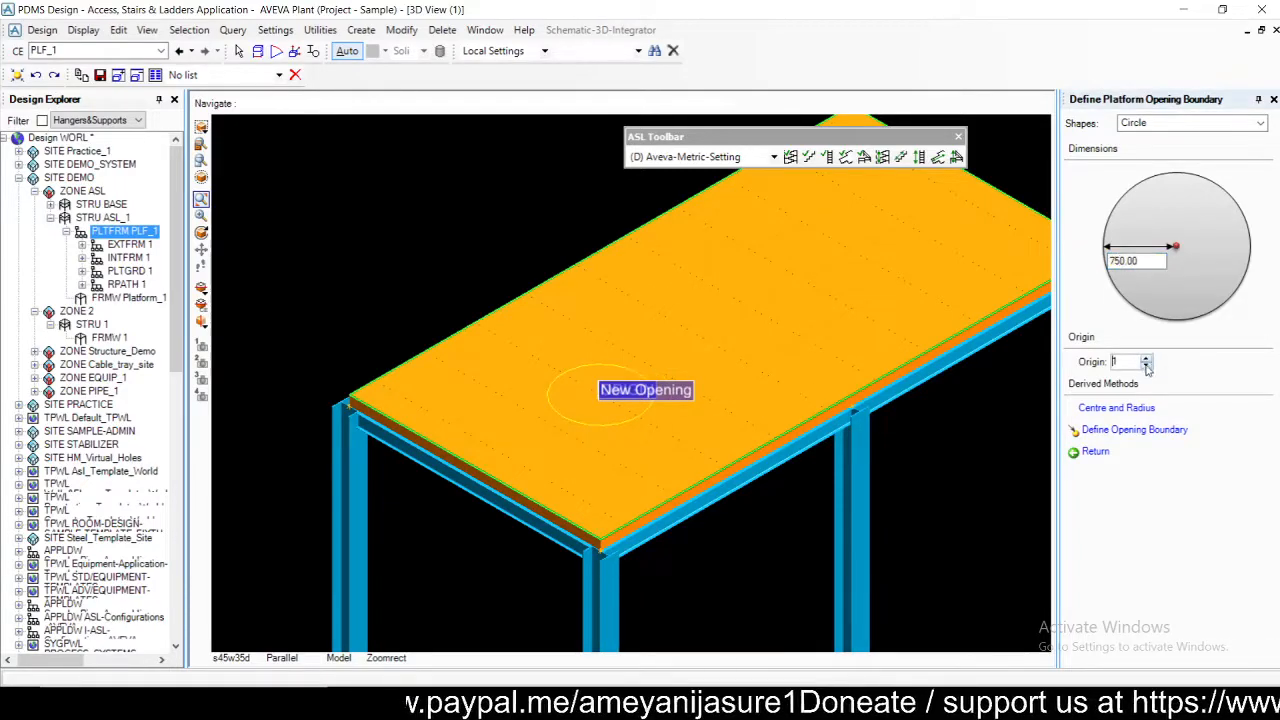
click(1146, 366)
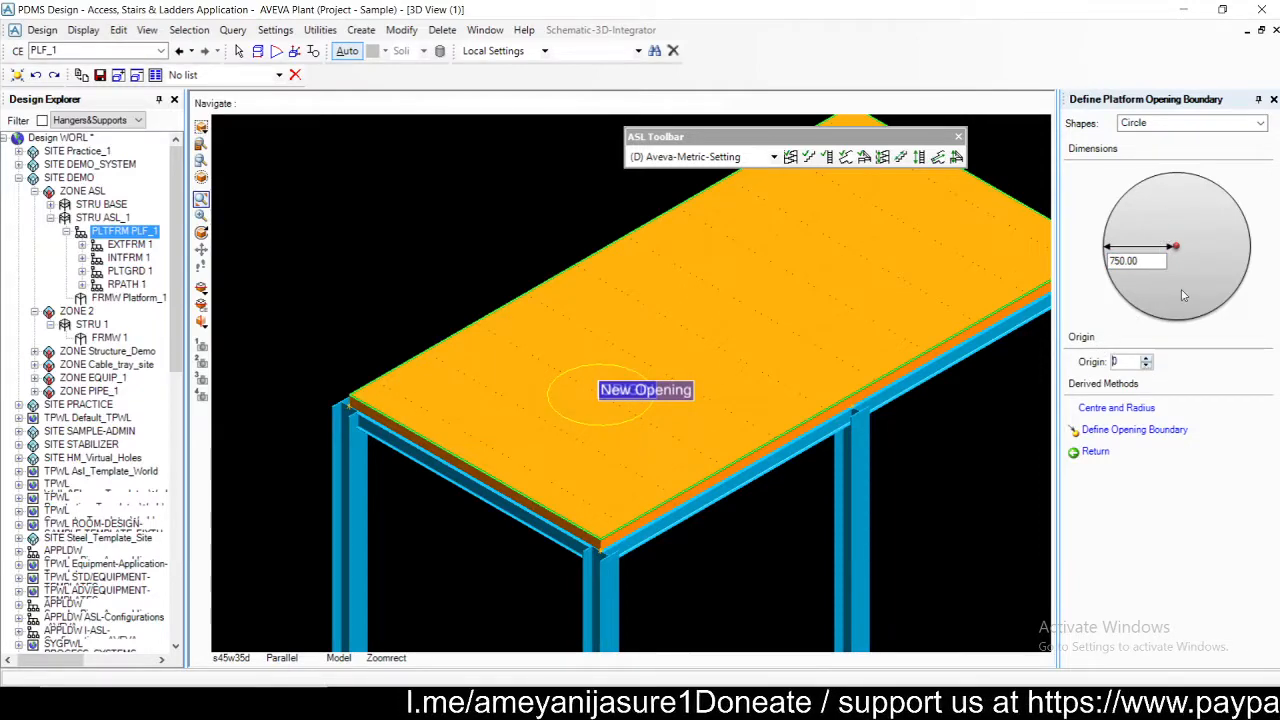
drag(490, 344, 708, 453)
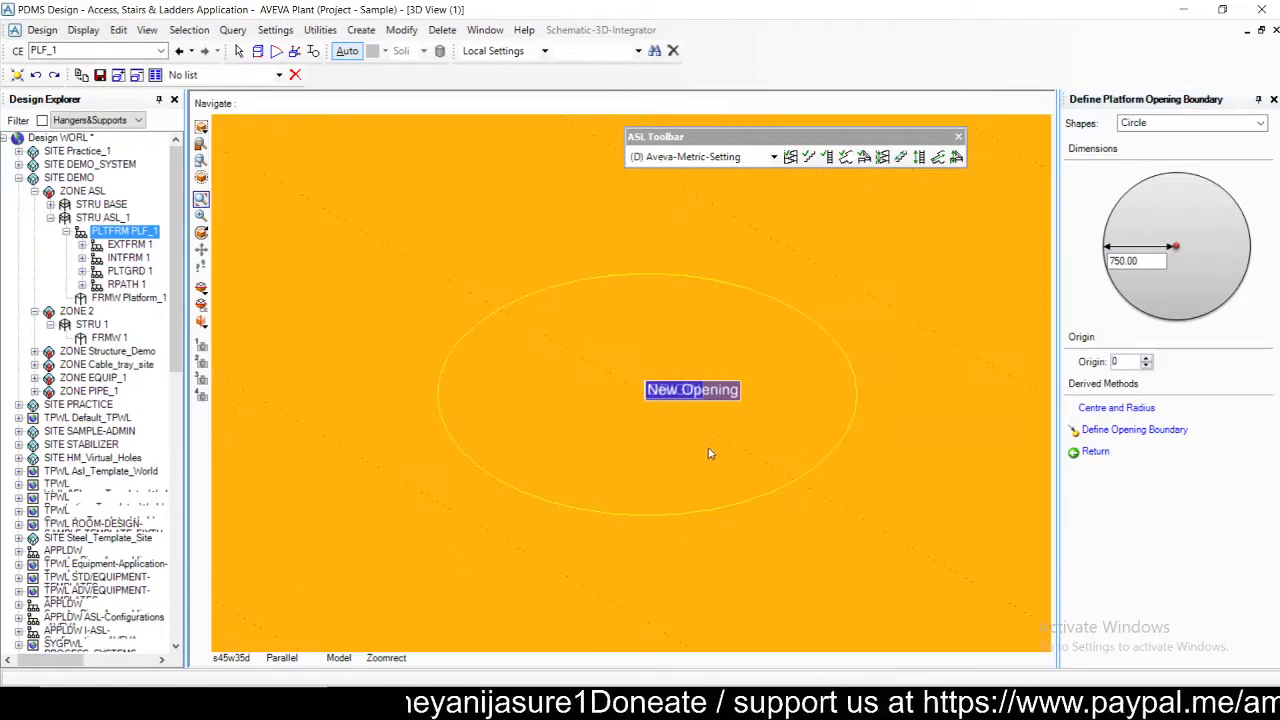
click(1143, 410)
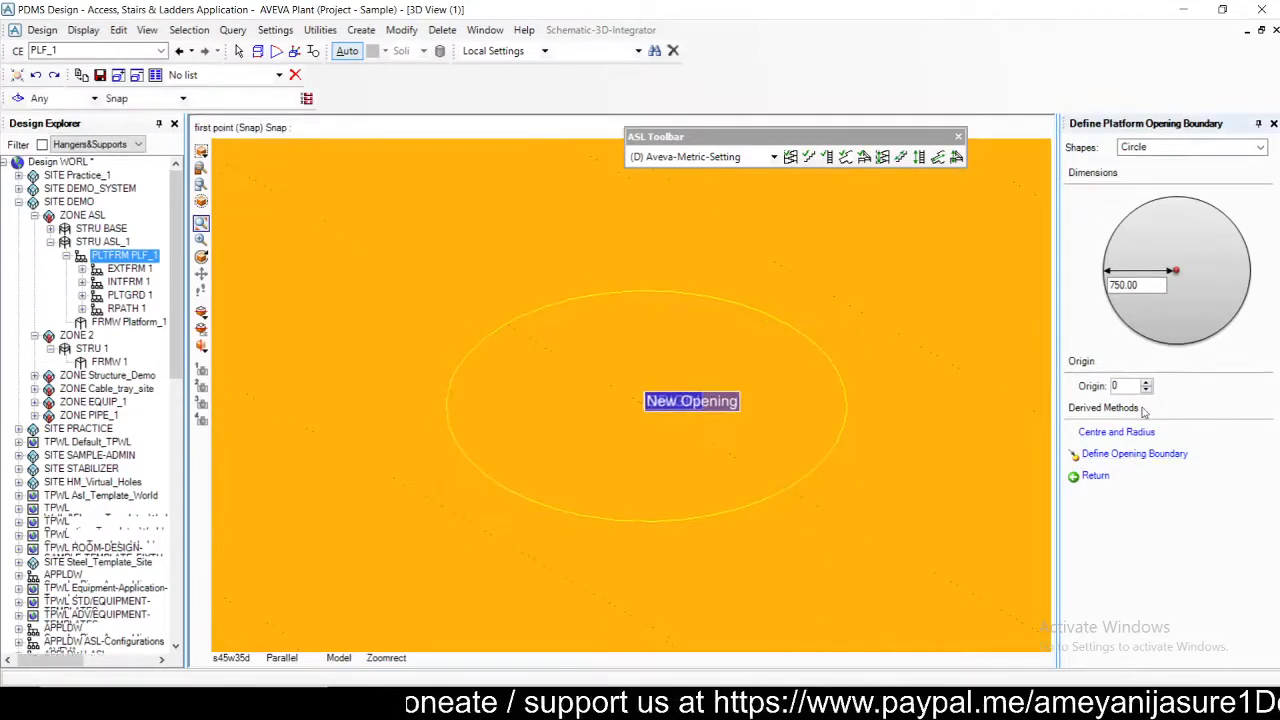
click(1128, 458)
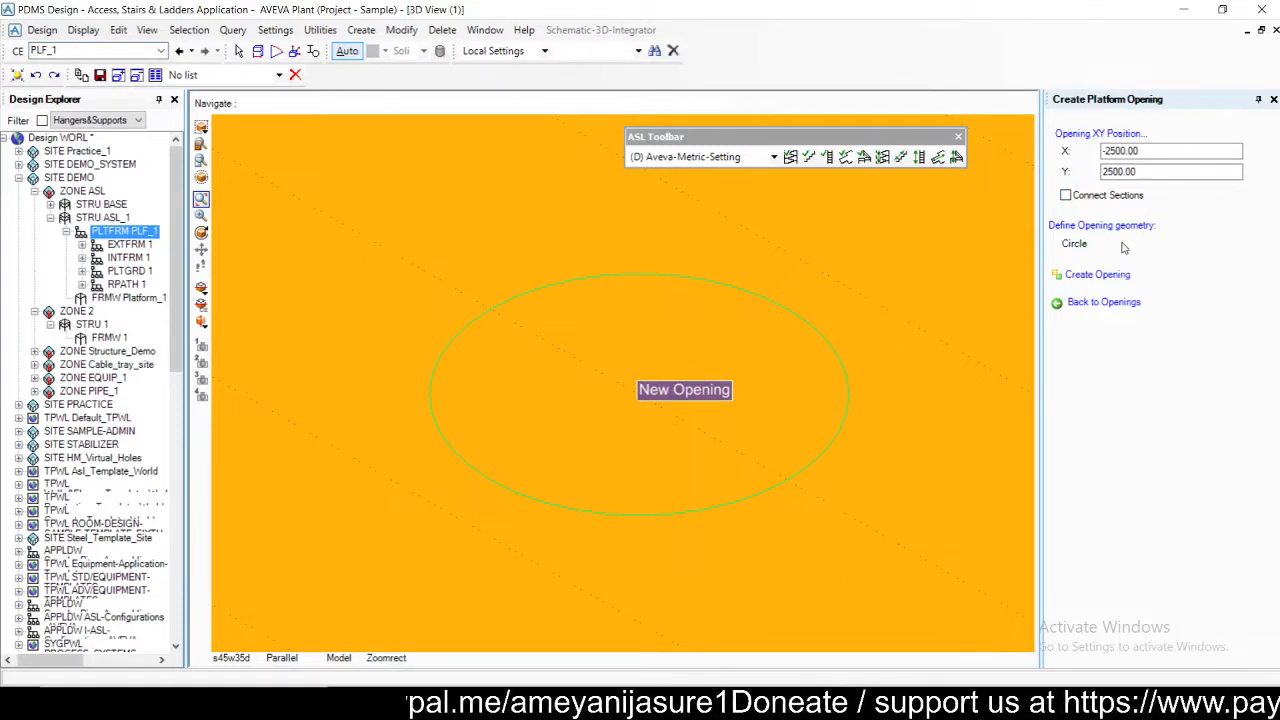
click(1108, 273)
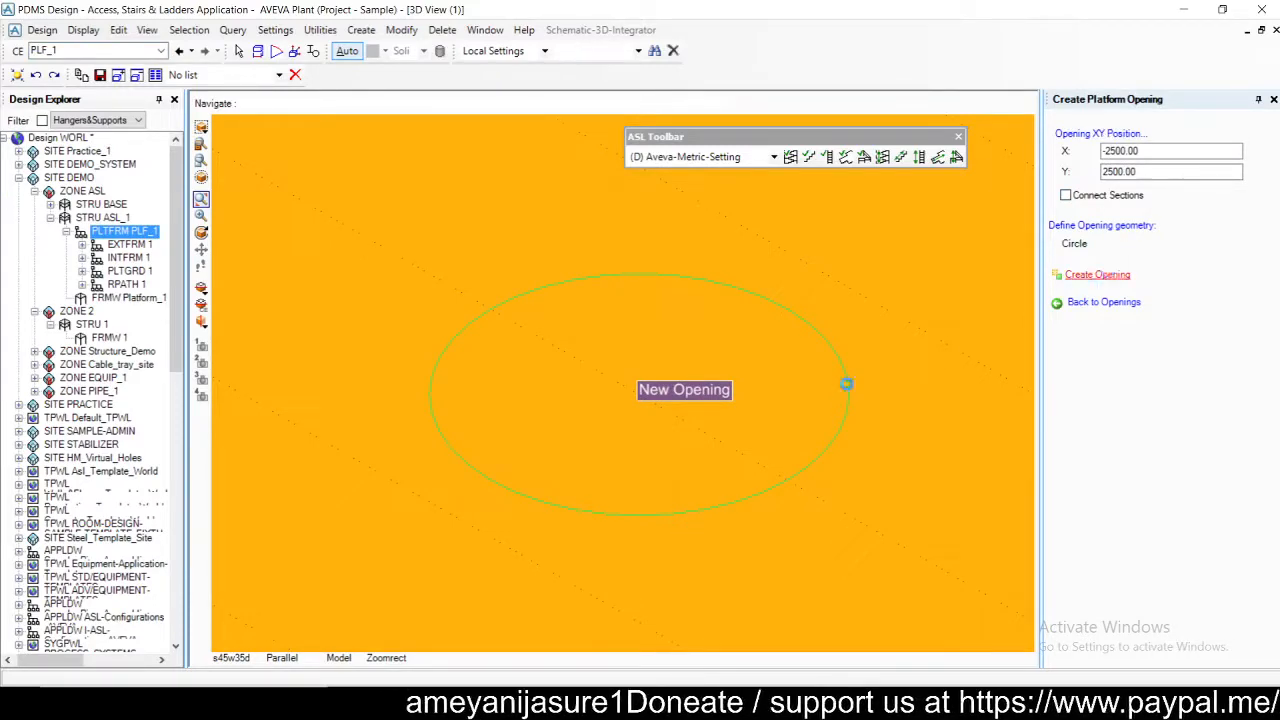
- Examine the circular opening in the platform from above and from underneath
scroll(590, 421, down, 5)
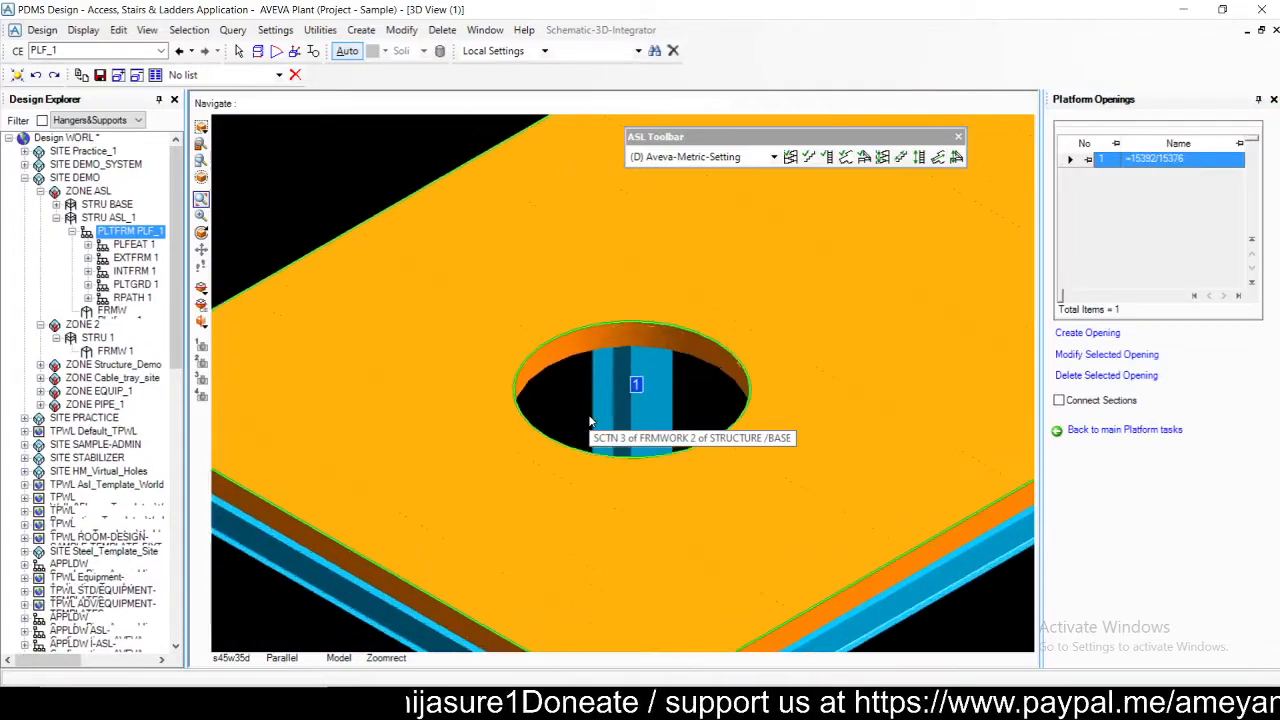
scroll(623, 389, down, 2)
scroll(624, 391, down, 1)
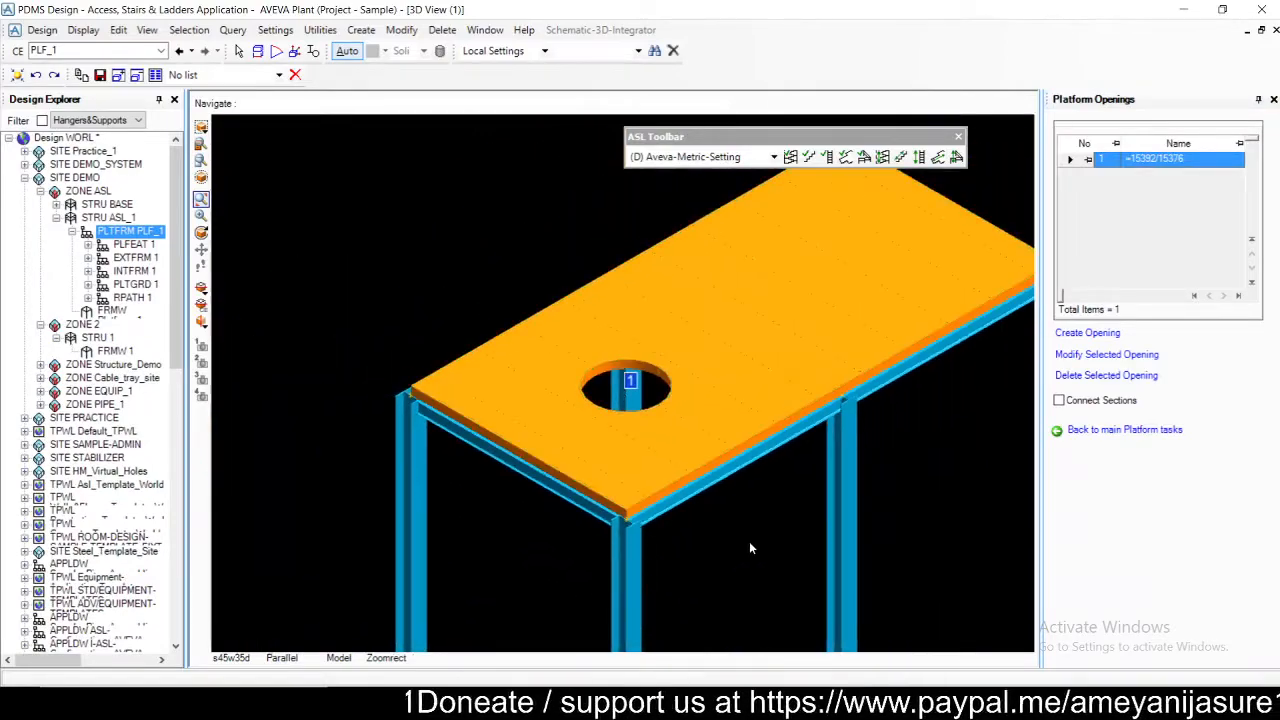
key(ctrl+Up)
key(ctrl+Up)
key(ctrl+Up)
key(ctrl+Up)
key(ctrl+Up)
key(ctrl+Up)
key(ctrl+Up)
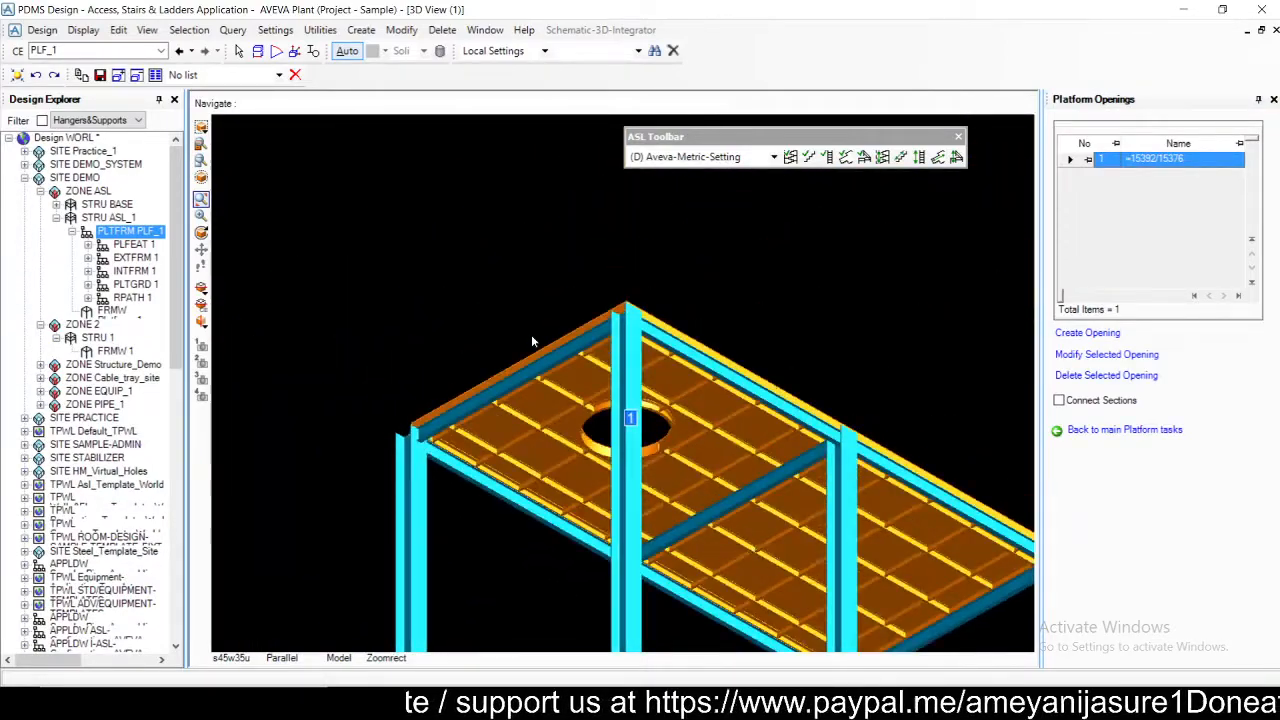
scroll(672, 488, up, 5)
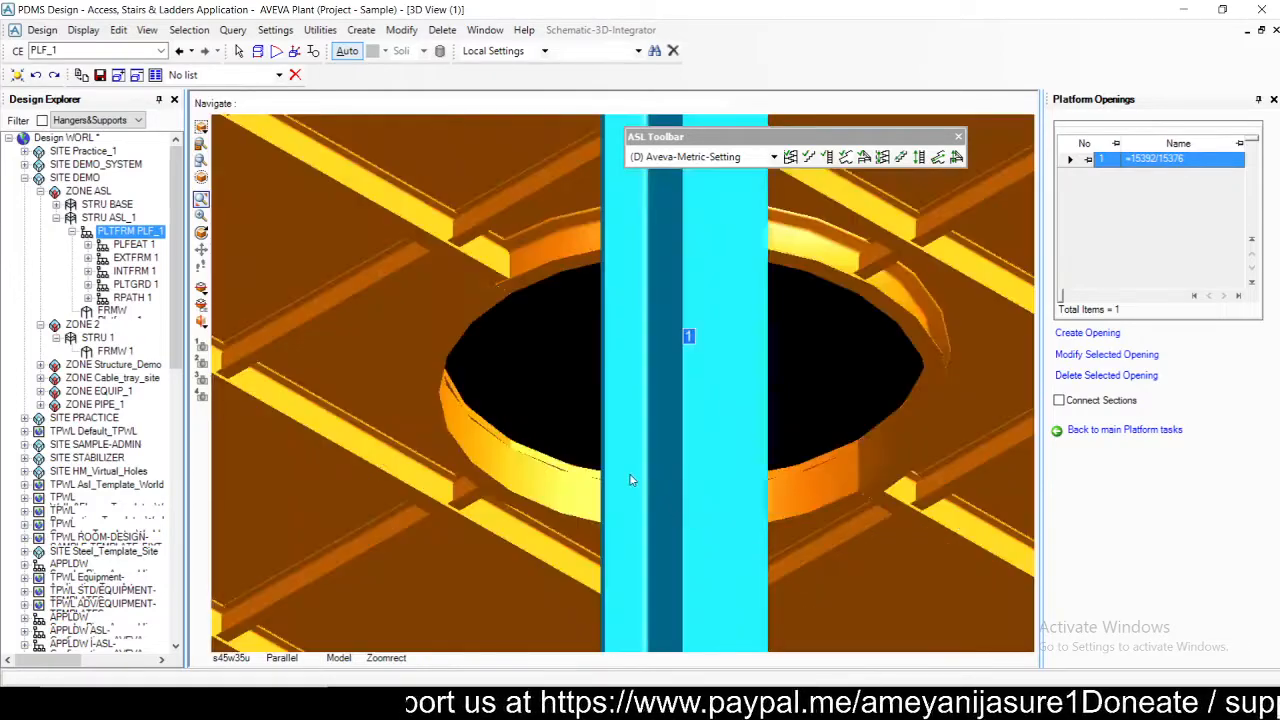
key(ctrl+Right)
key(ctrl+Right)
key(ctrl+Right)
key(ctrl+Right)
key(ctrl+Right)
key(ctrl+Right)
key(ctrl+Right)
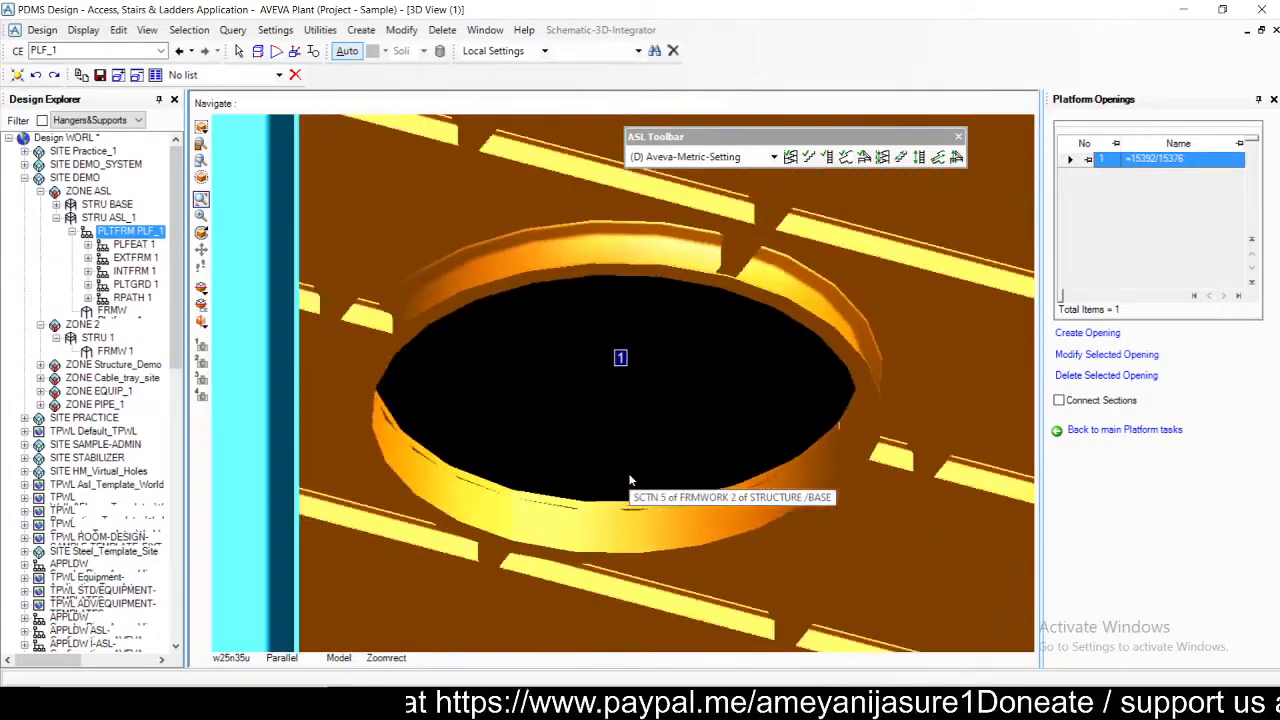
key(ctrl+Down)
key(ctrl+Down)
key(ctrl+Down)
key(ctrl+Down)
key(ctrl+Down)
key(ctrl+Down)
scroll(618, 481, down, 6)
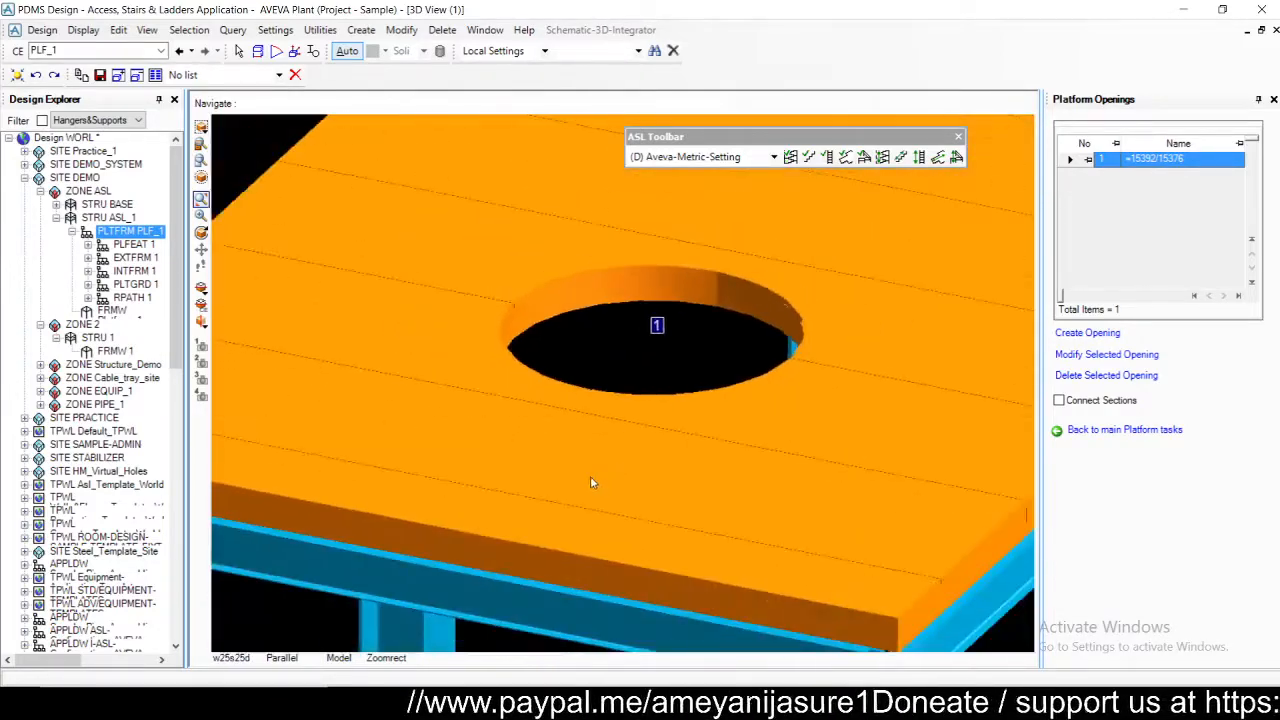
scroll(589, 477, down, 2)
key(ctrl+Left)
key(ctrl+Left)
key(ctrl+Down)
key(ctrl+Down)
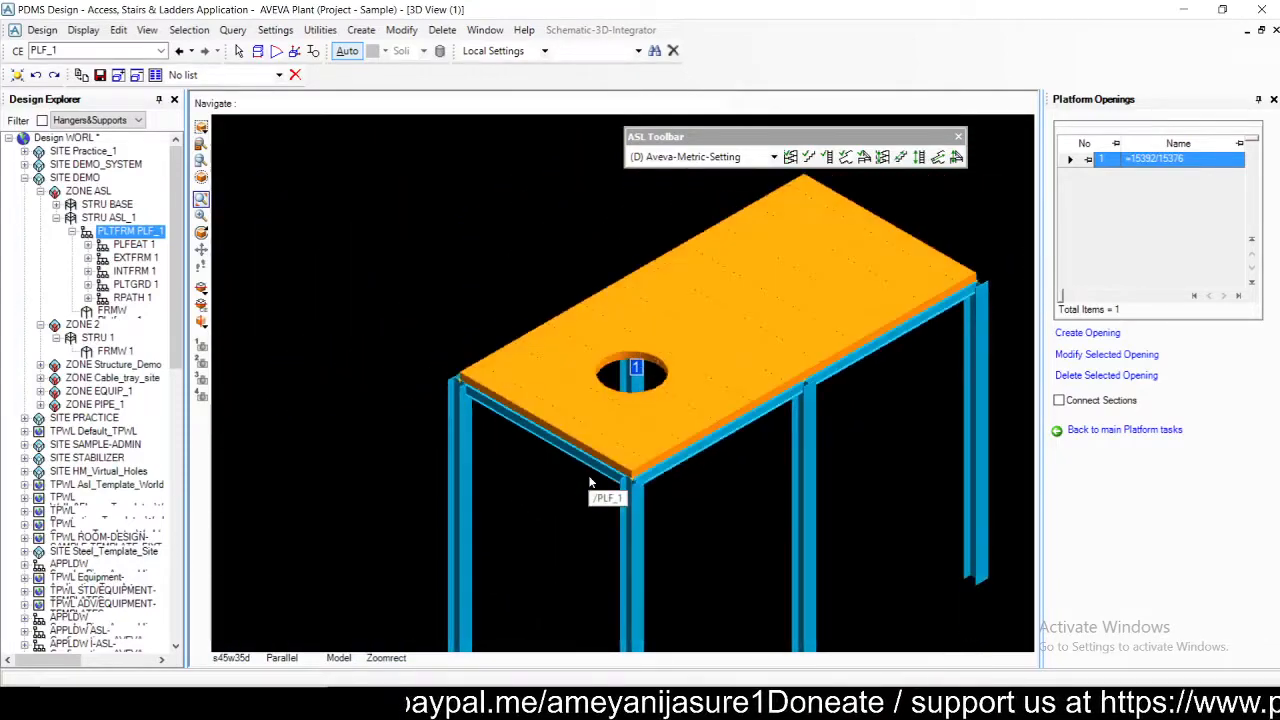
- Start a new opening in the platform and position it at X -7500, Y 2500
click(1108, 337)
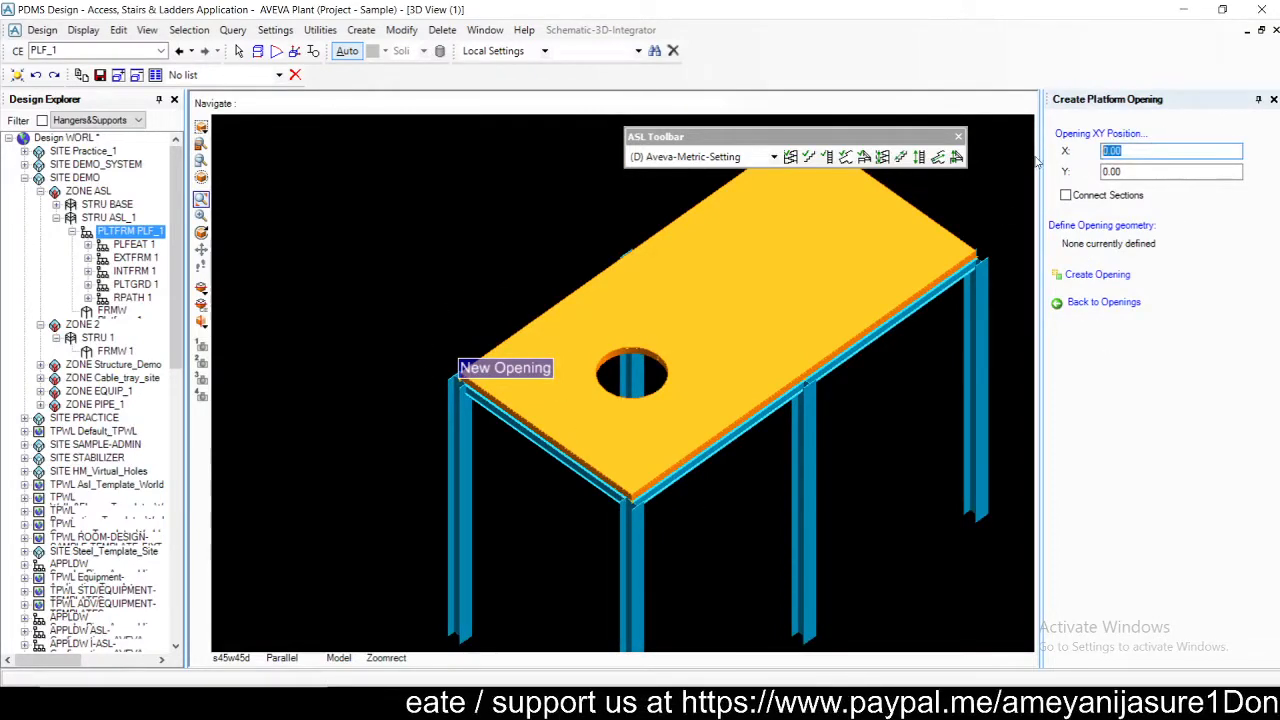
text(7500)
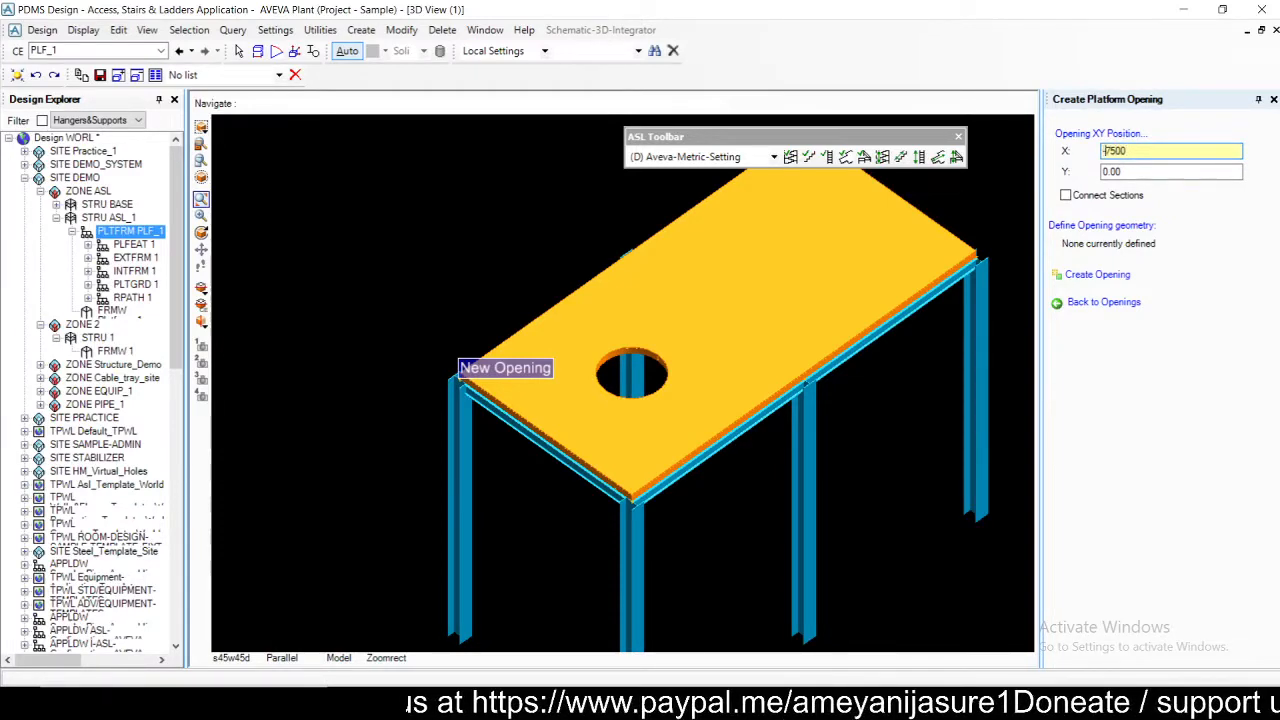
key(Tab)
drag(1132, 172, 1070, 175)
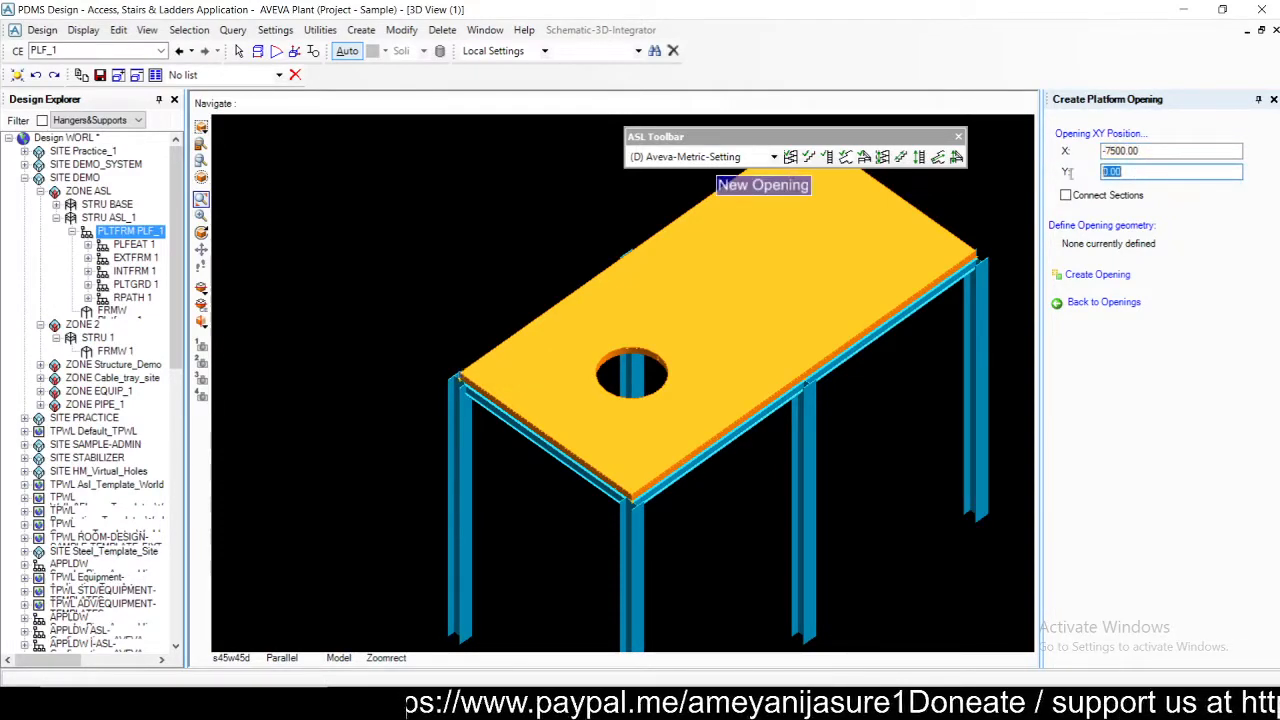
text(2500)
key(Return)
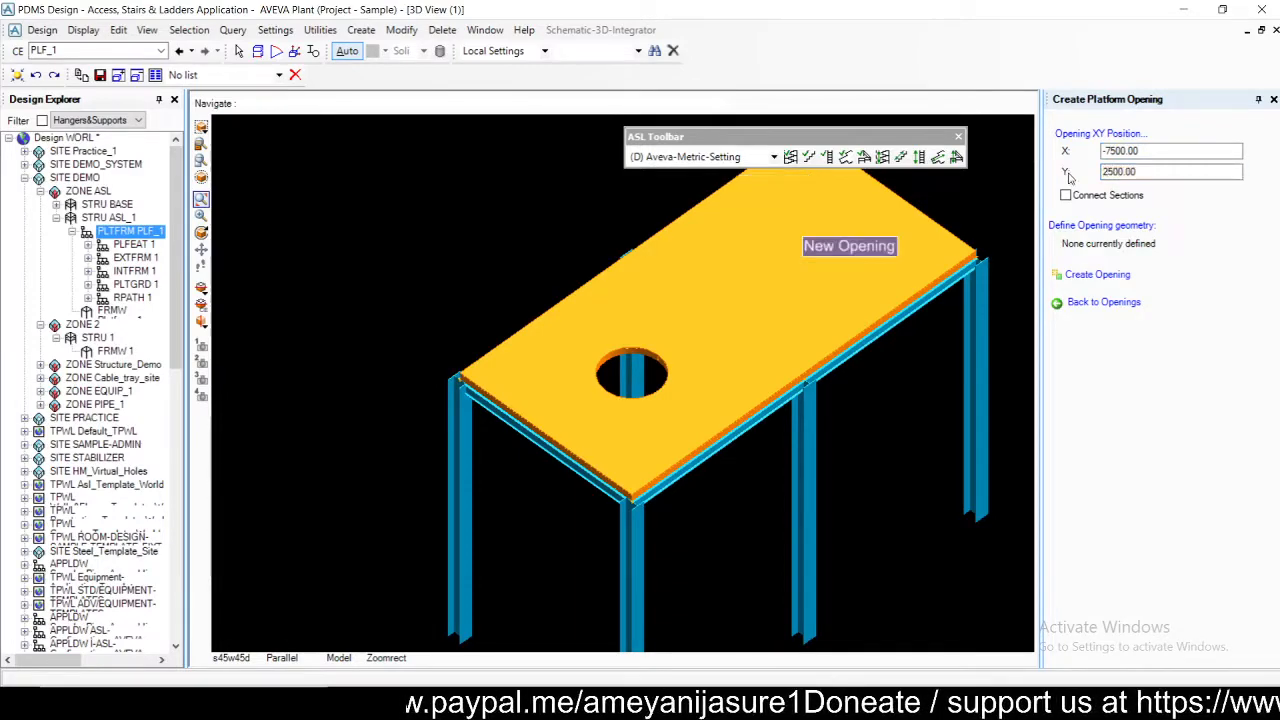
- Choose Rectangle as the new opening's shape and set both of its dimensions to 1000
click(1093, 228)
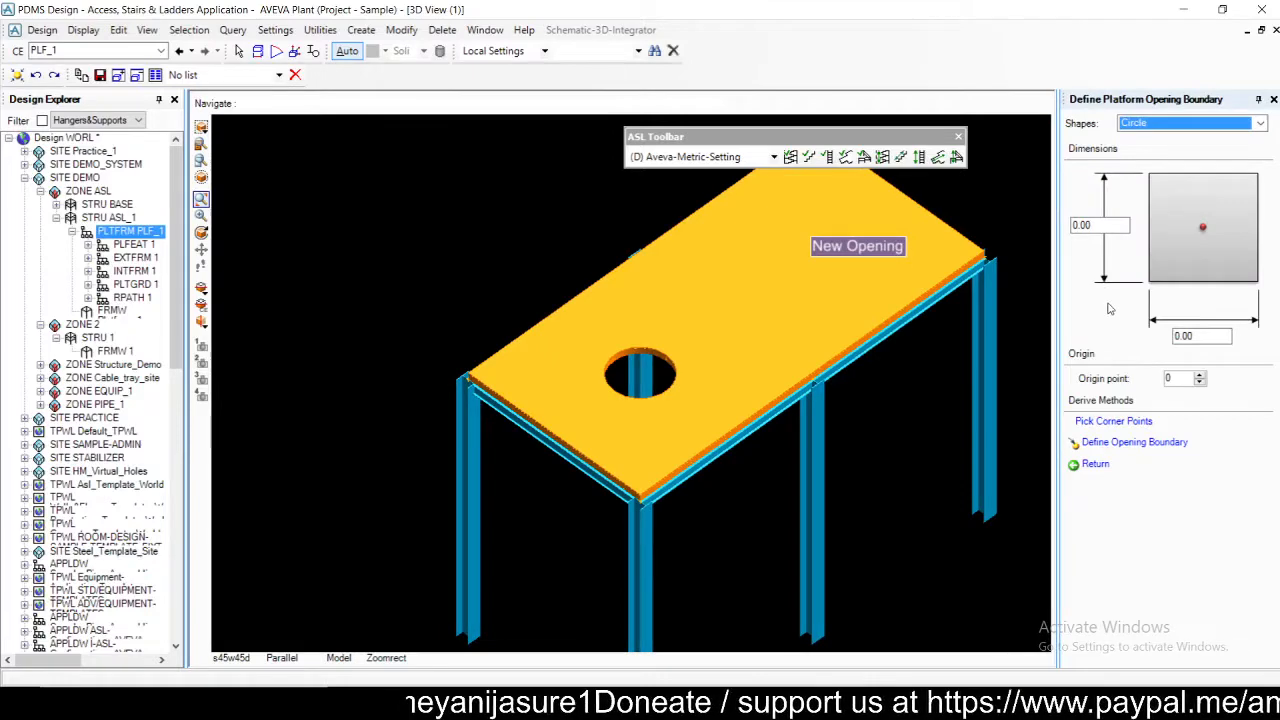
click(1190, 123)
click(1160, 136)
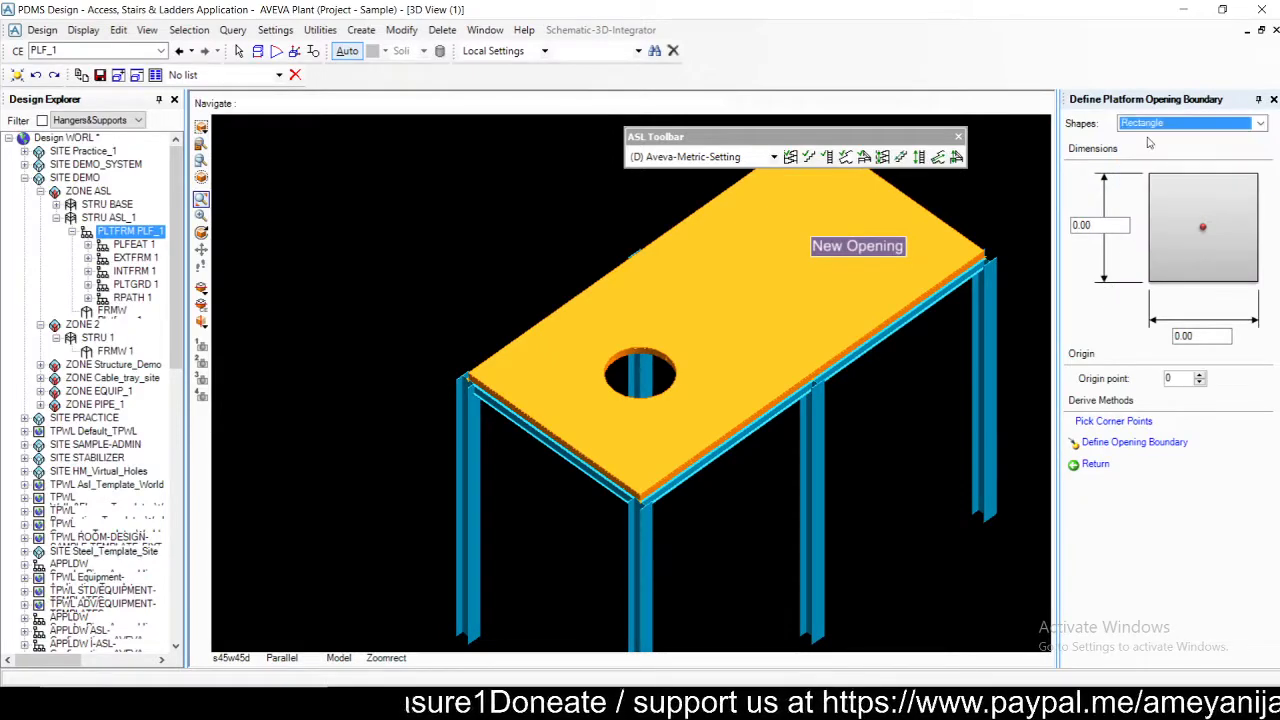
drag(1120, 225, 1037, 233)
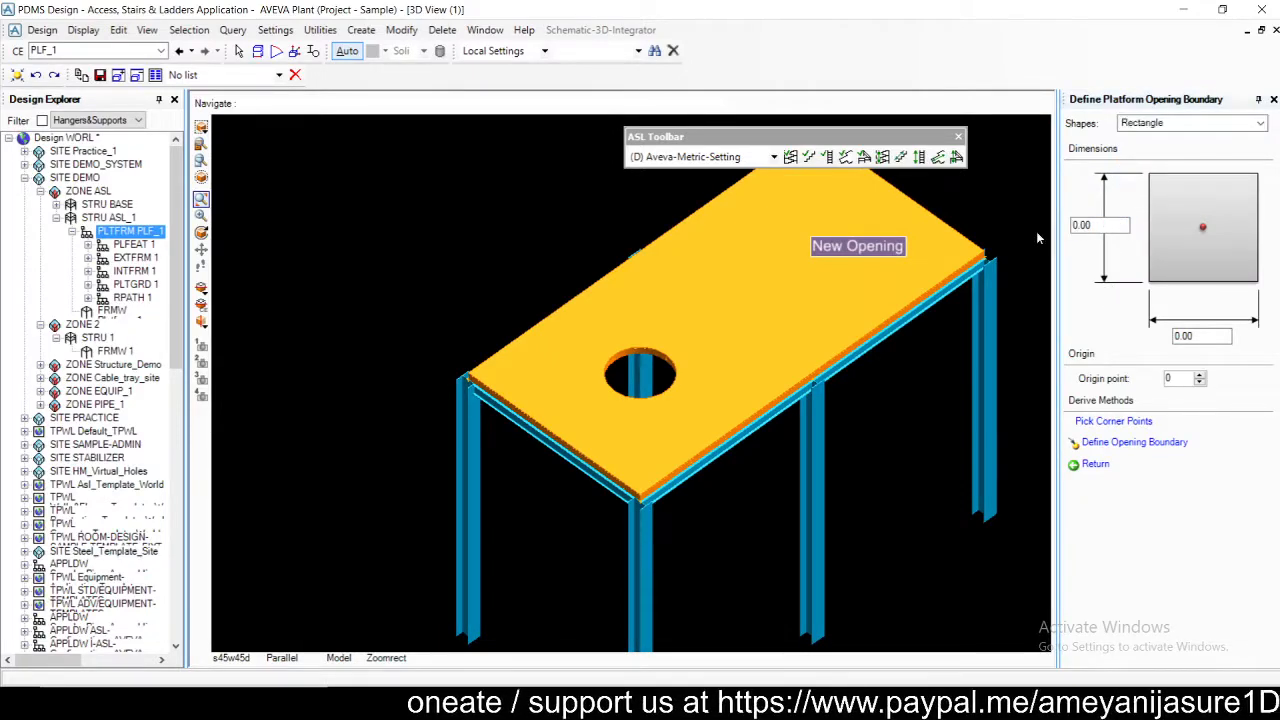
double_click(1073, 226)
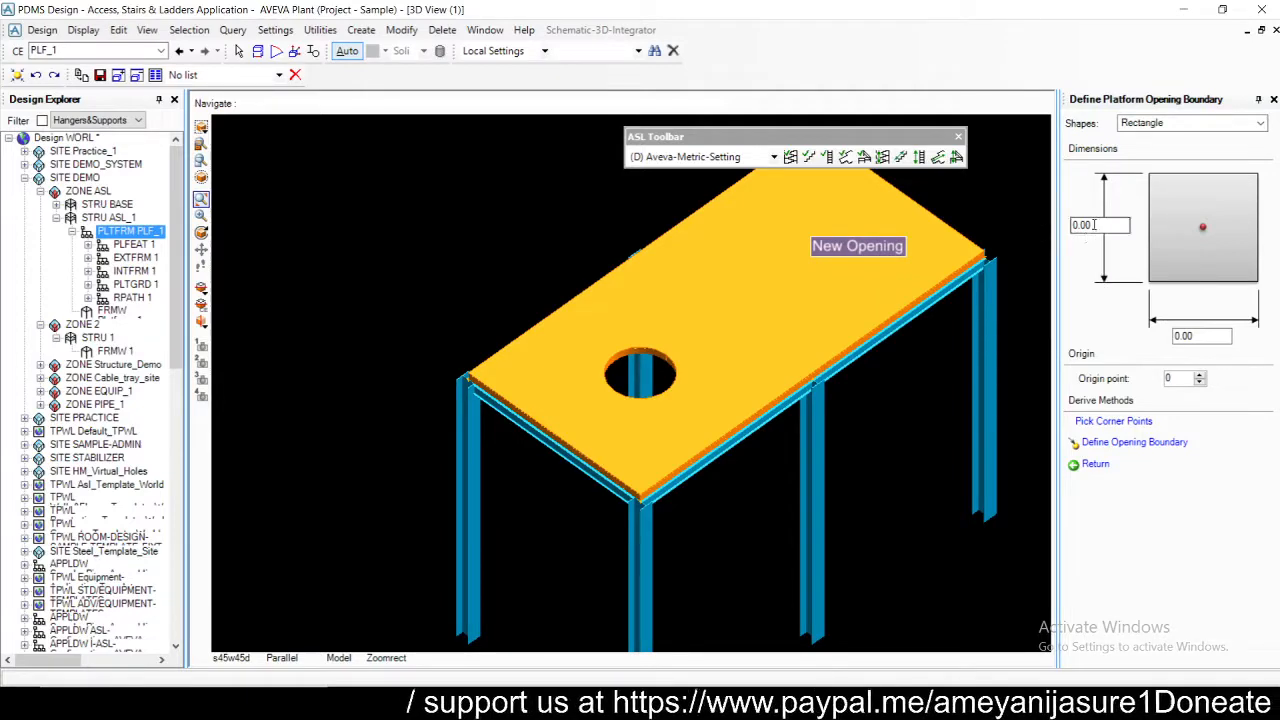
text(0)
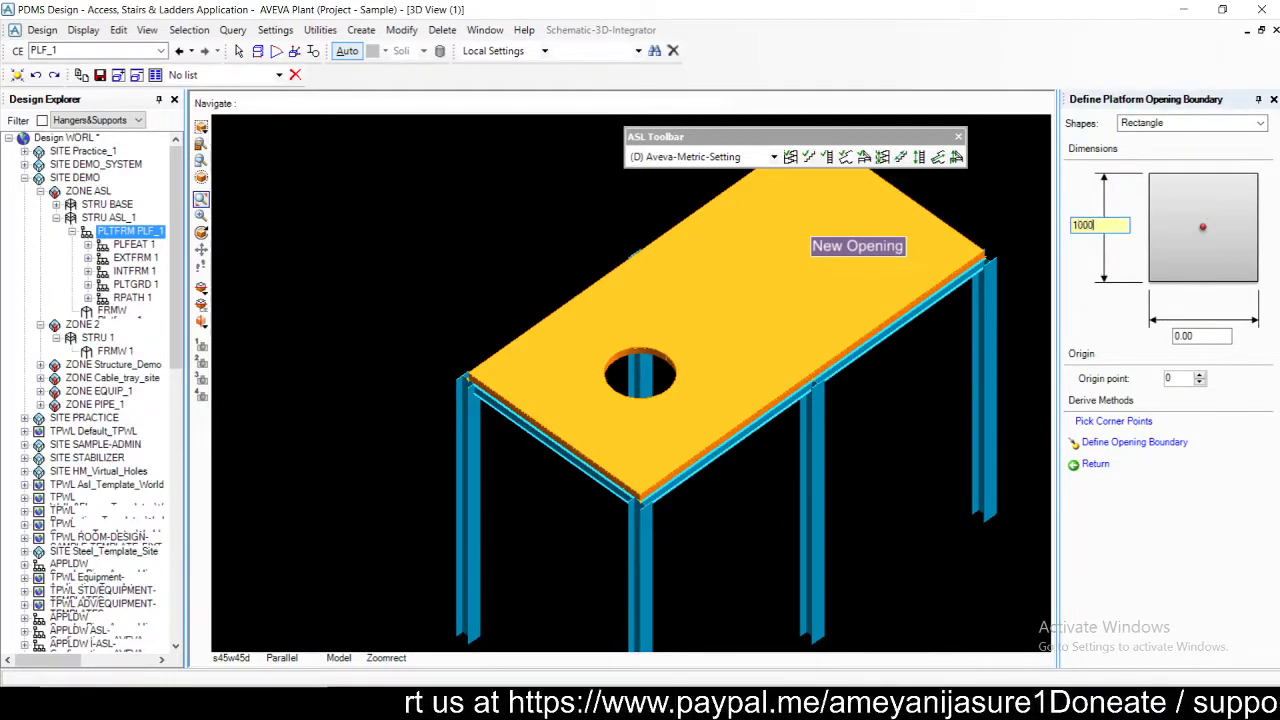
key(Return)
double_click(1190, 336)
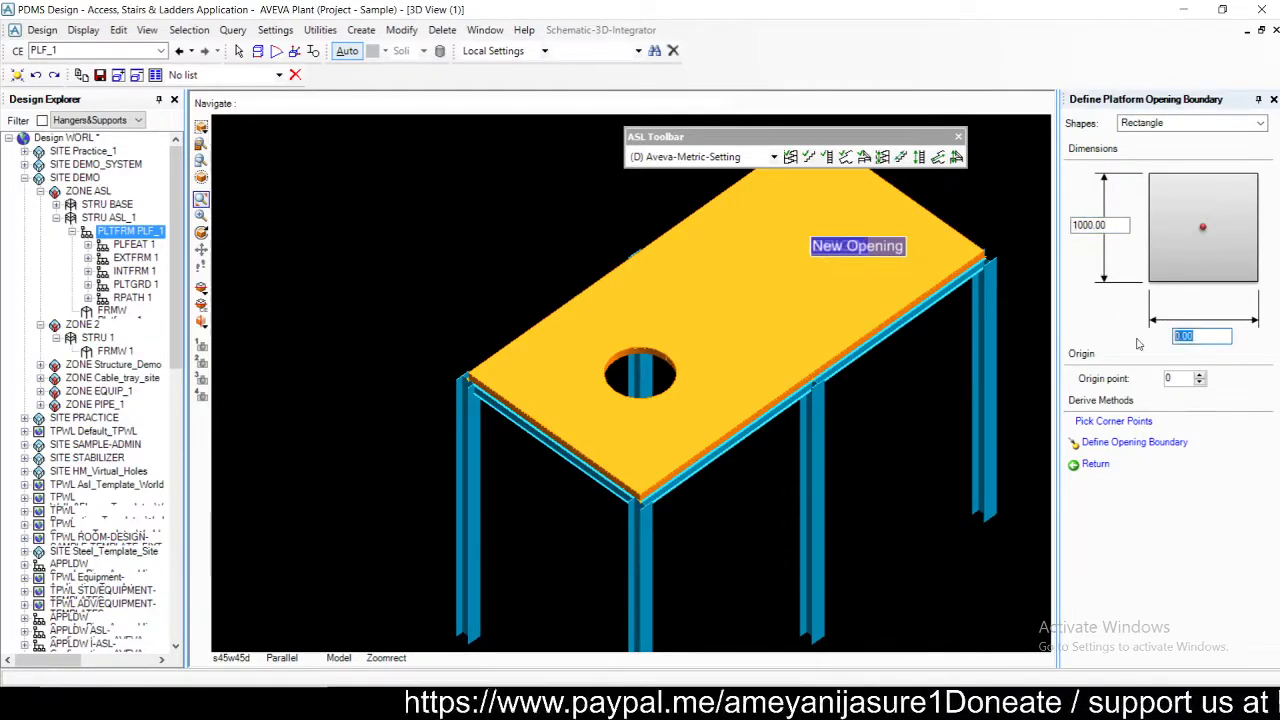
text(1000)
key(Return)
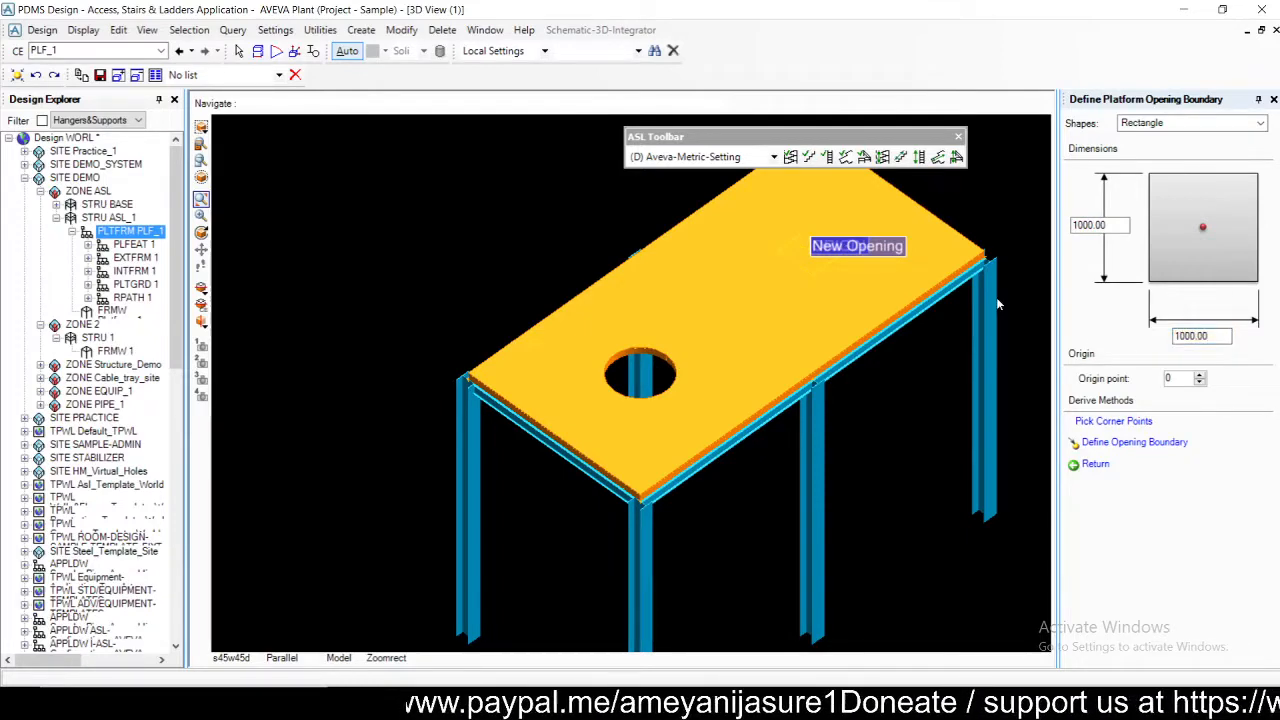
- Change the rectangular opening's horizontal dimension to 2000
scroll(814, 263, up, 1)
scroll(809, 220, down, 1)
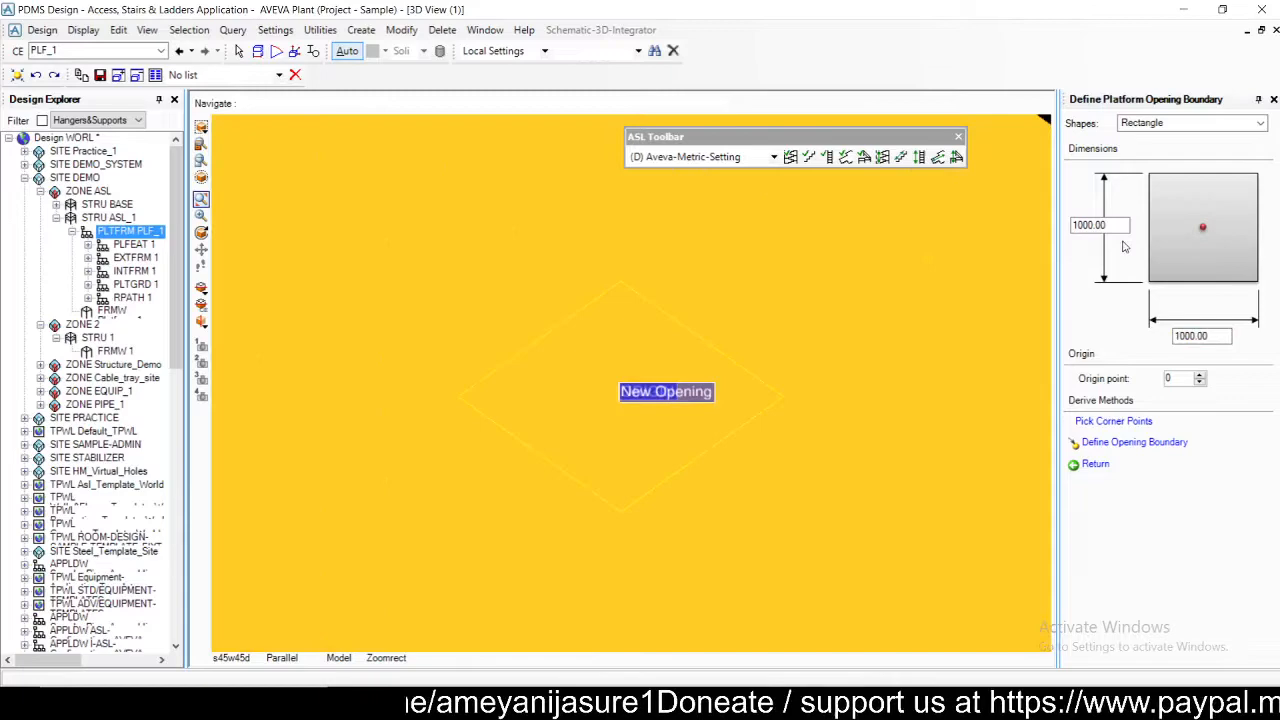
double_click(1203, 336)
text(2000)
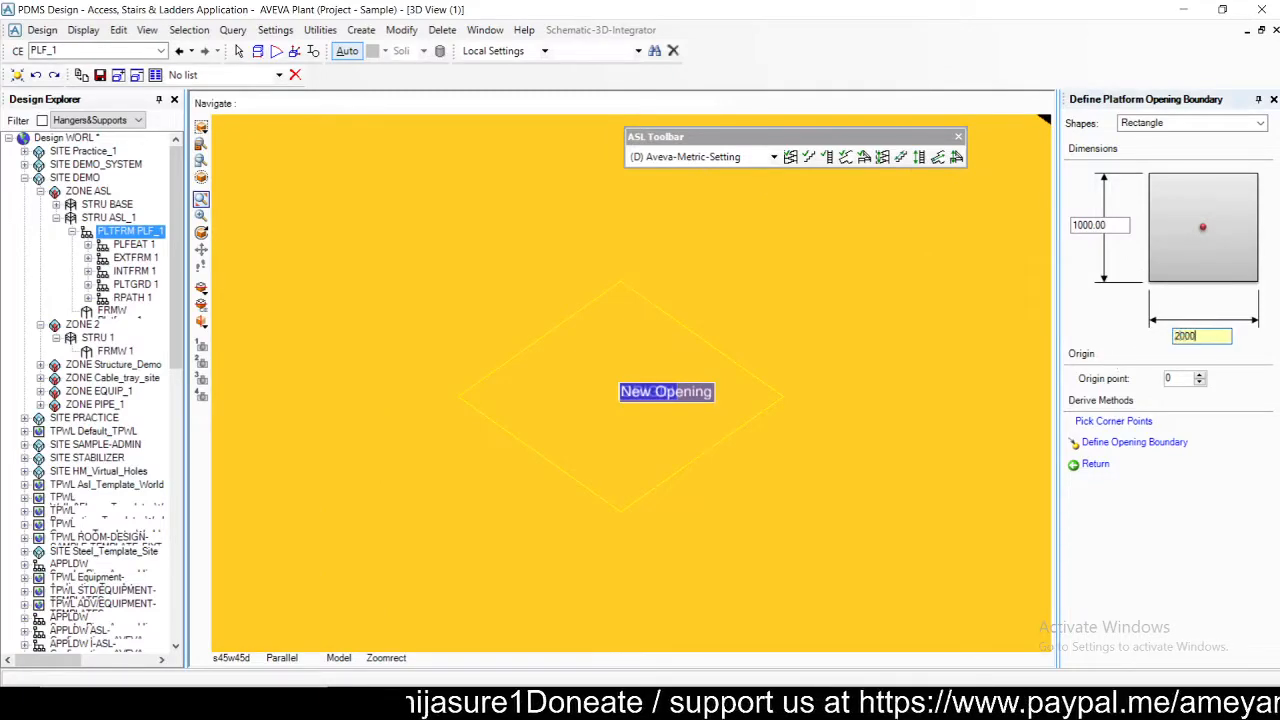
key(Return)
scroll(655, 360, down, 2)
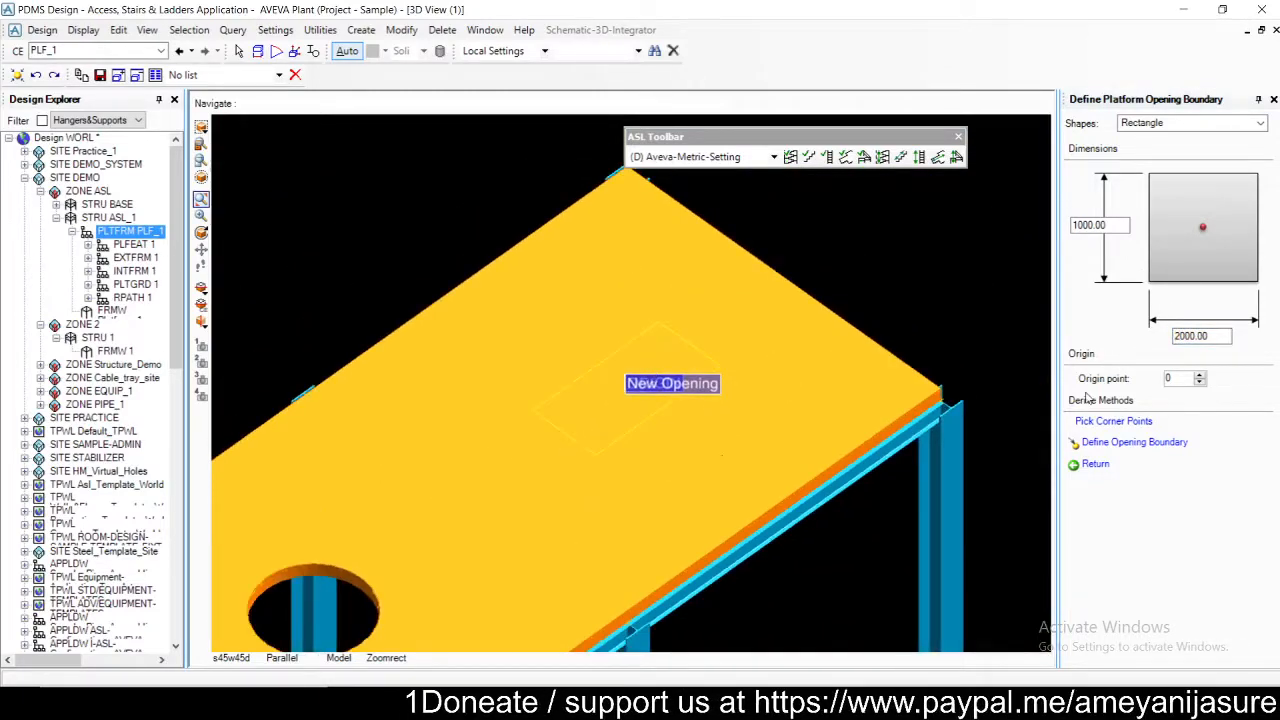
scroll(750, 465, down, 2)
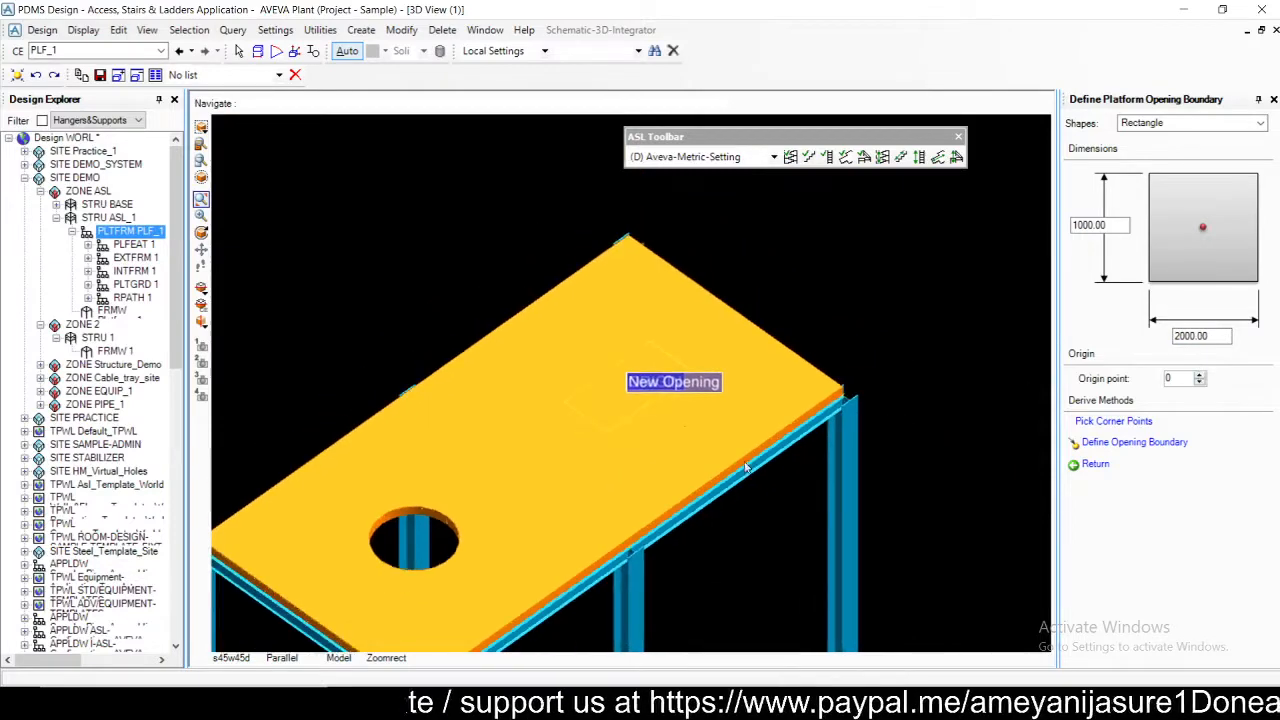
- Change the rectangular opening's vertical dimension to 2000
double_click(1088, 225)
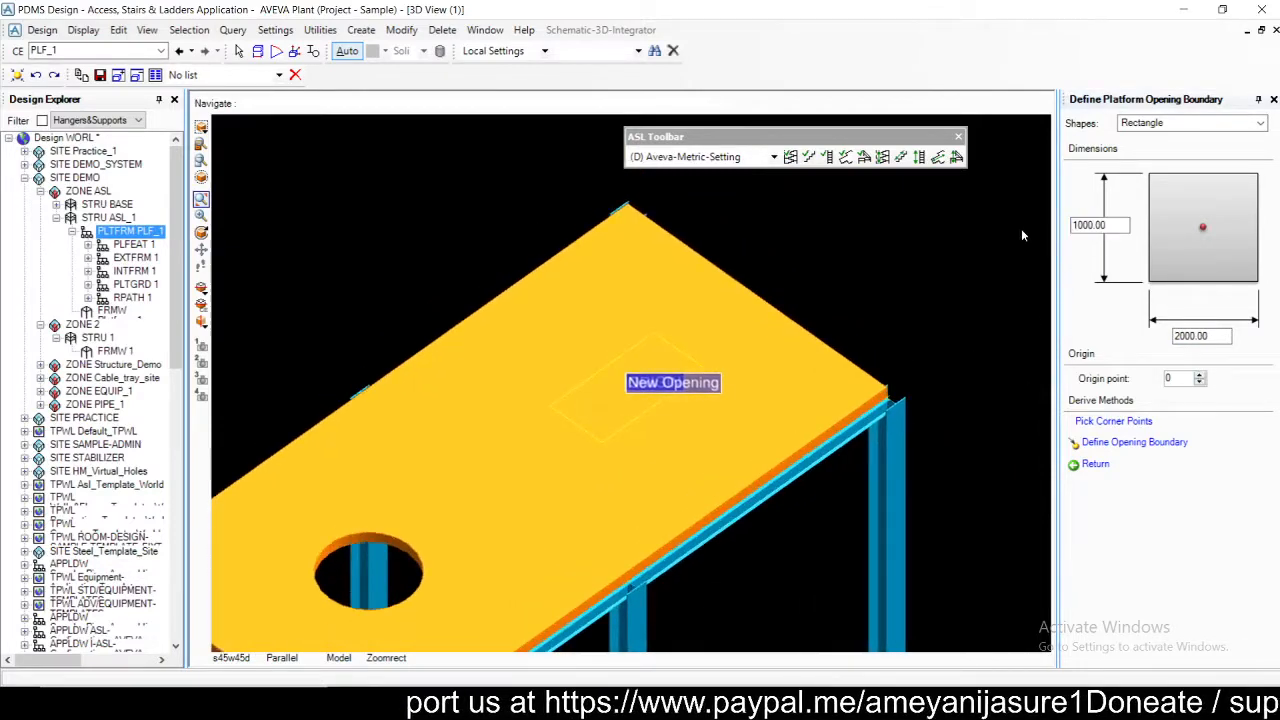
key(Down)
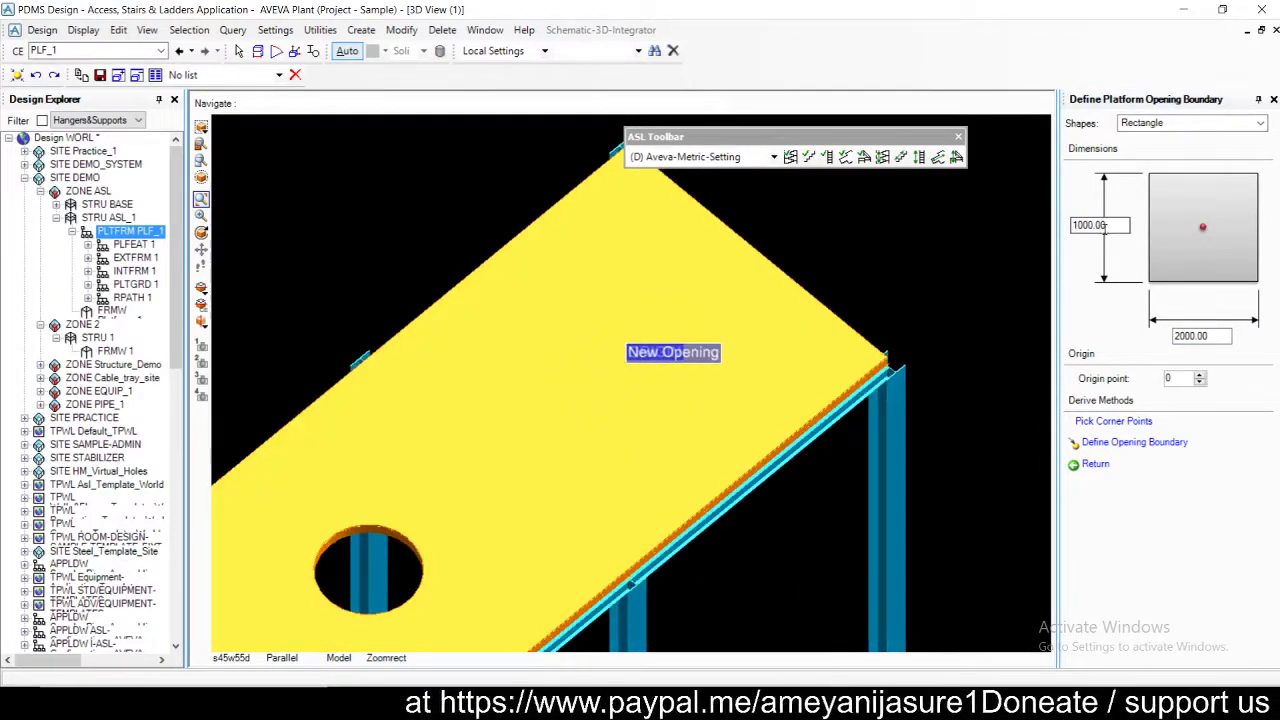
drag(1106, 228, 1058, 229)
text(2000)
key(Tab)
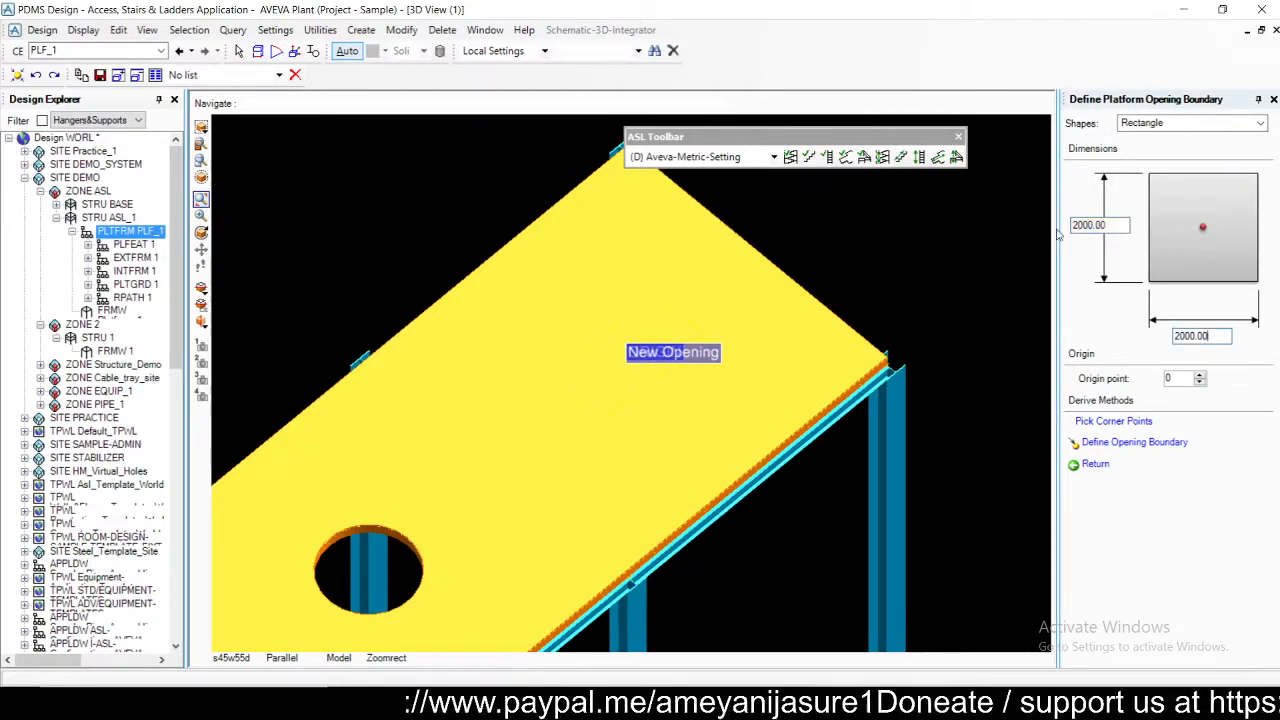
scroll(697, 320, down, 5)
scroll(588, 382, up, 4)
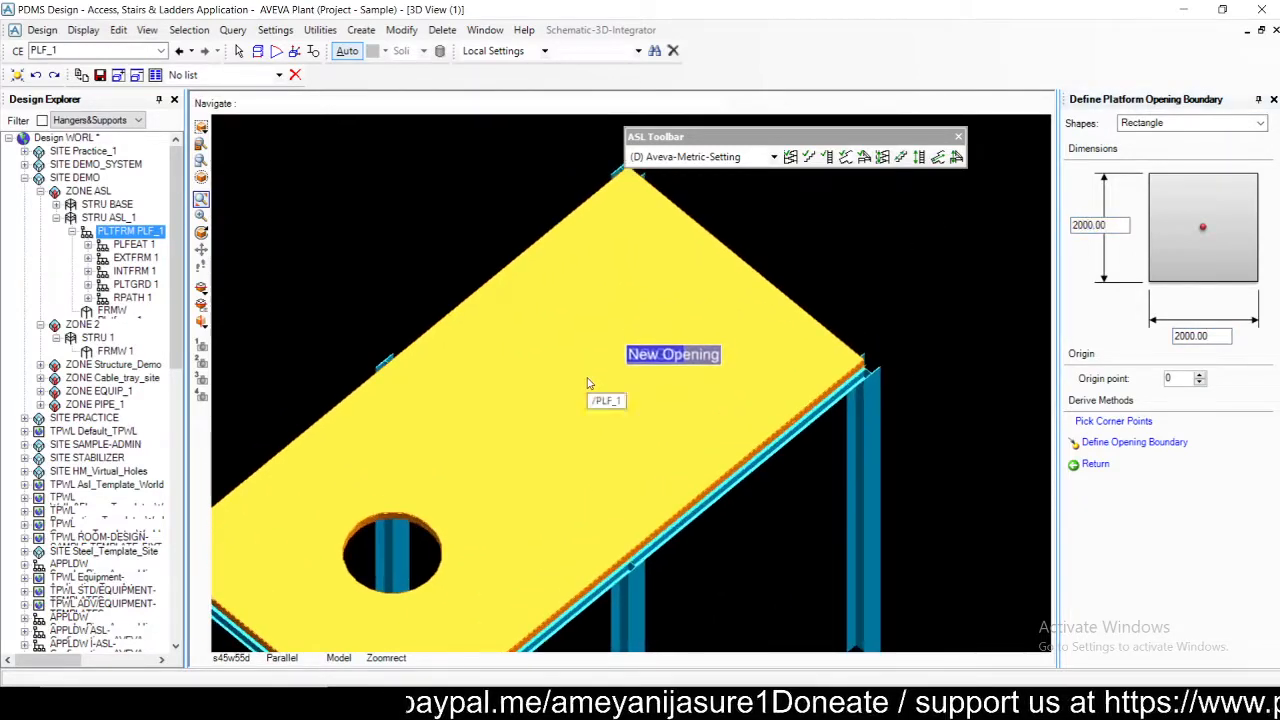
key(Up)
key(Up)
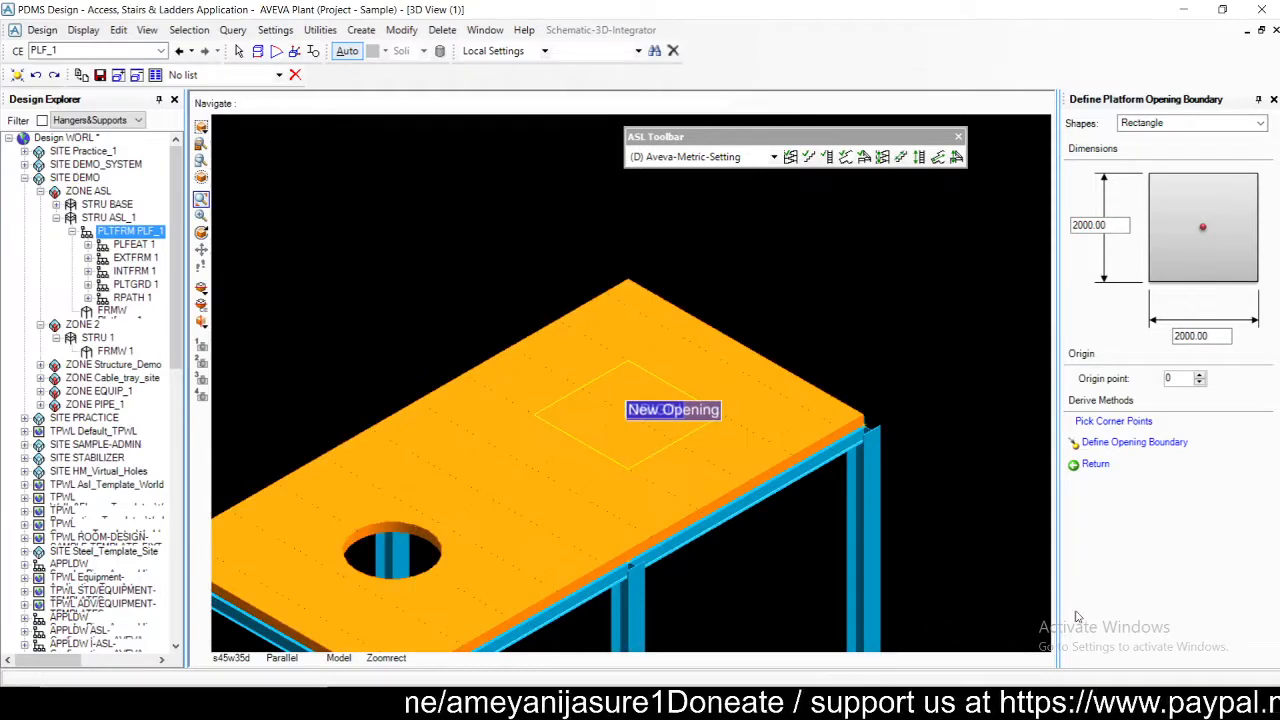
- Define the rectangular opening boundary with origin point 1 and create the opening in the platform
click(1200, 376)
click(1200, 376)
click(1200, 376)
click(1200, 376)
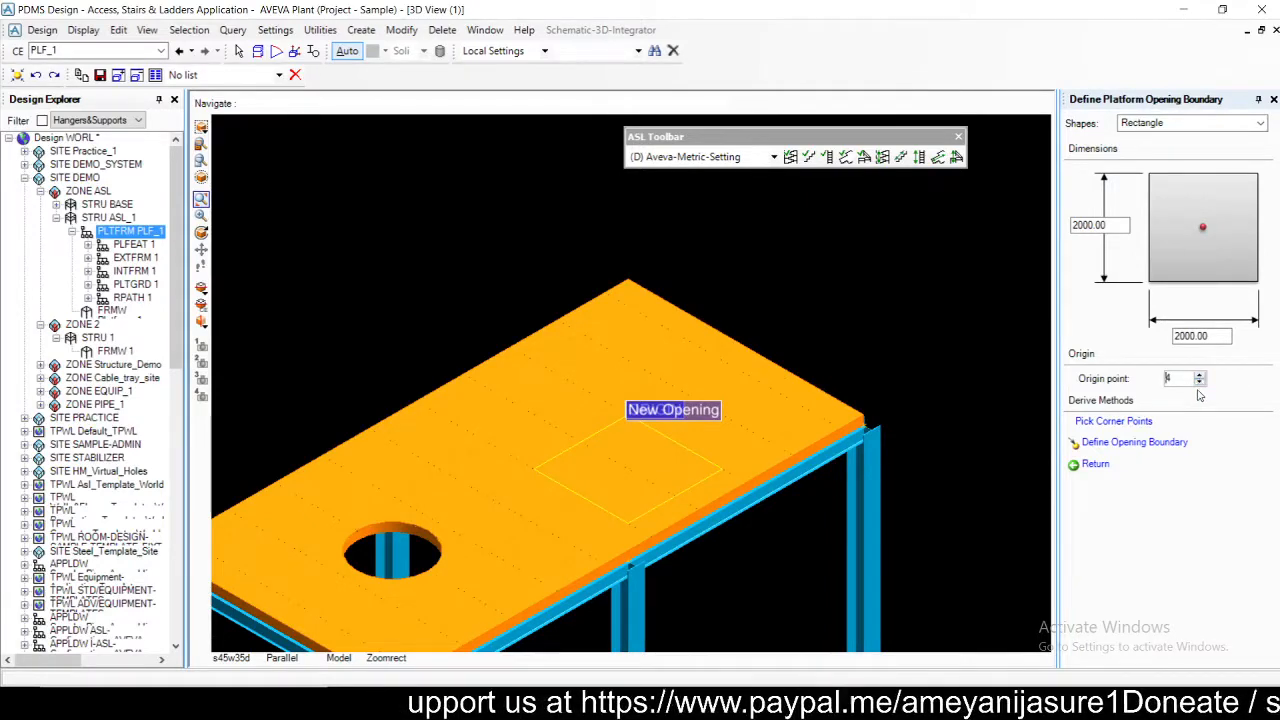
click(1200, 382)
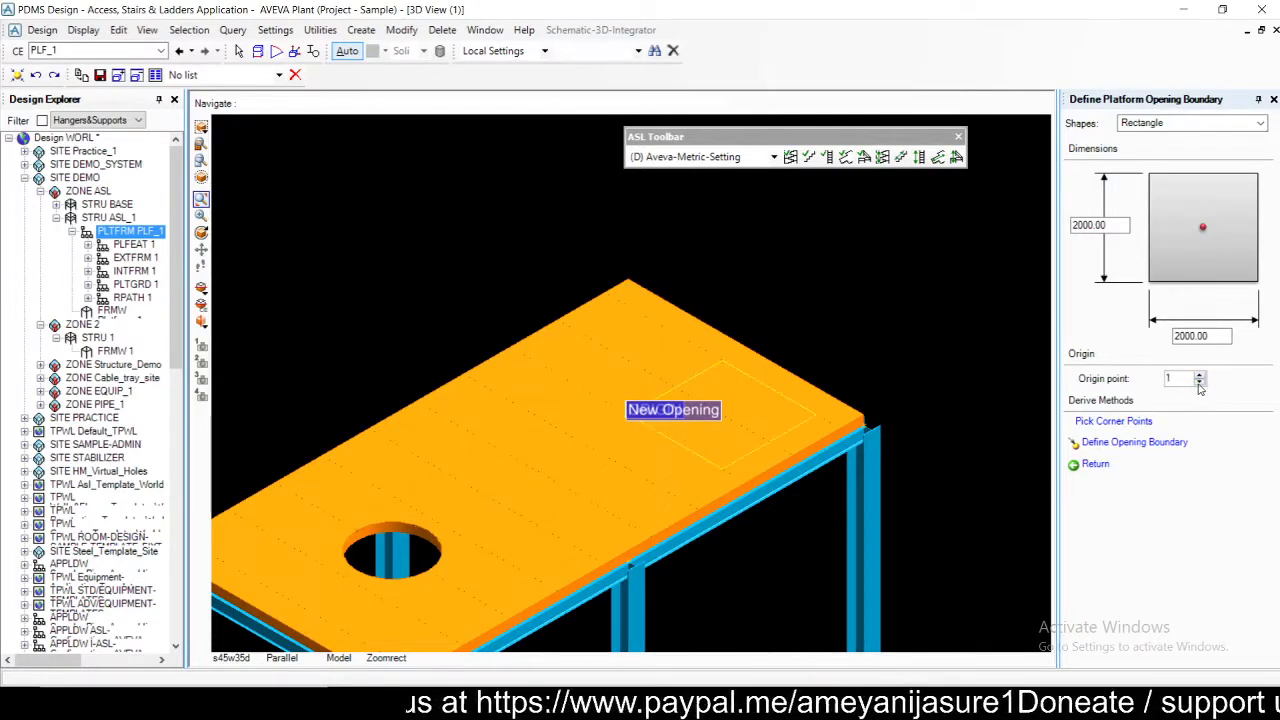
click(1116, 450)
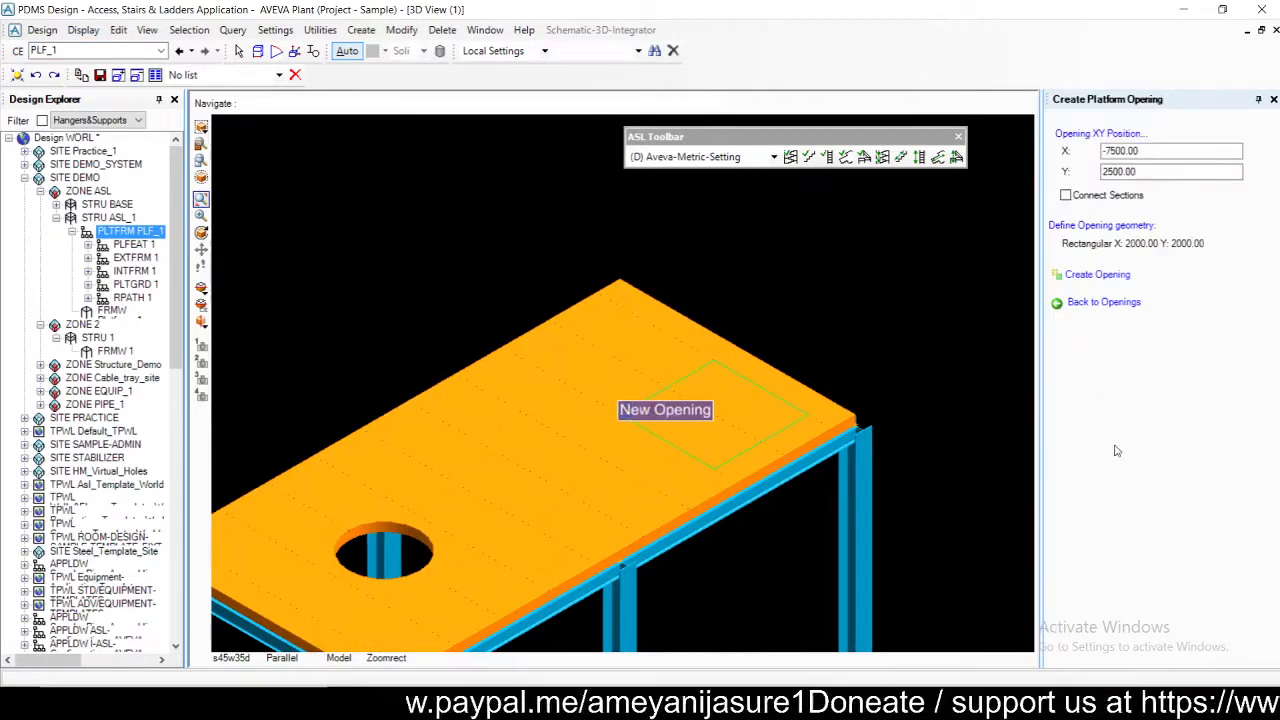
click(1080, 275)
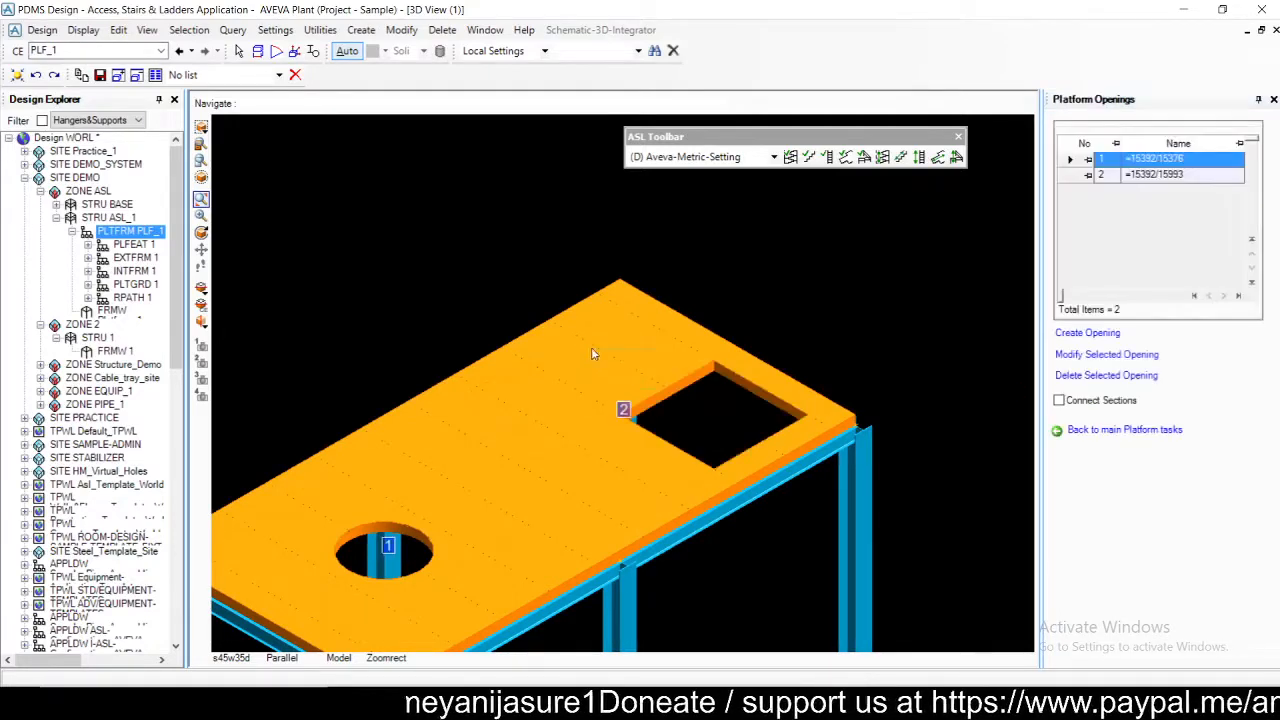
- Open rectangular opening 2 for modification and set its Xlength to 1500
middle_drag(591, 347, 826, 486)
scroll(722, 475, down, 3)
scroll(721, 474, down, 2)
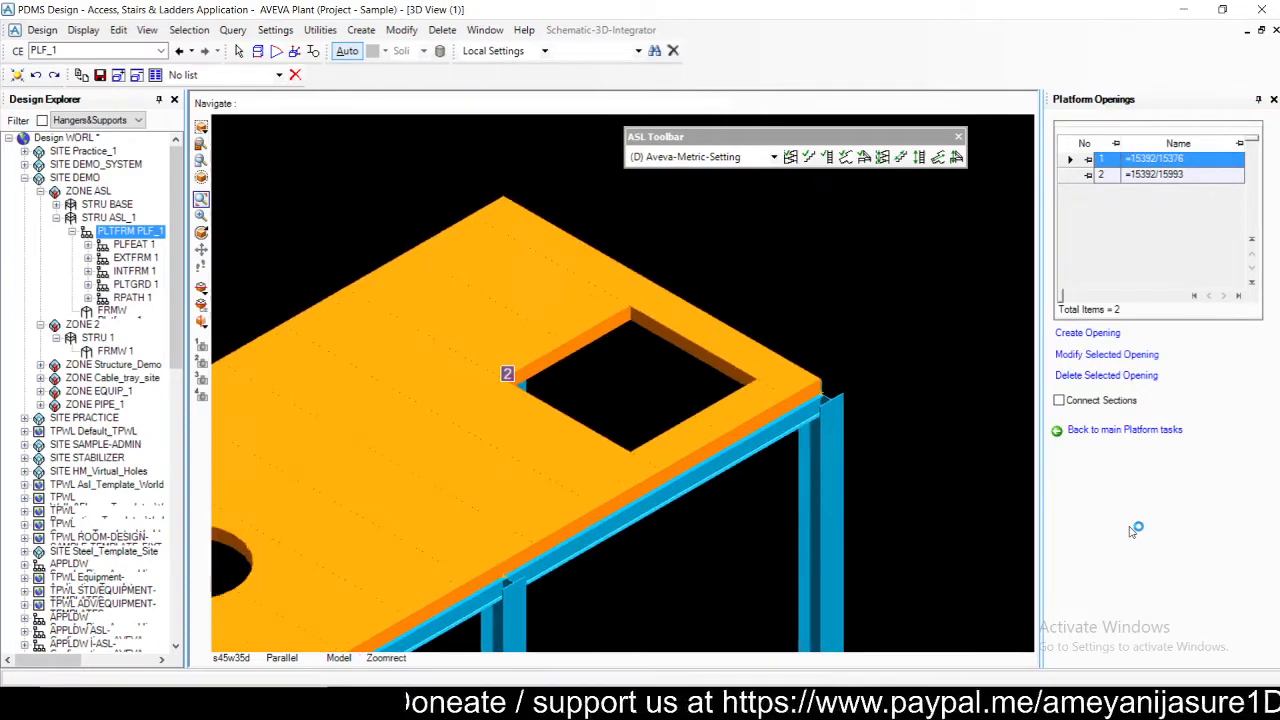
scroll(905, 511, down, 2)
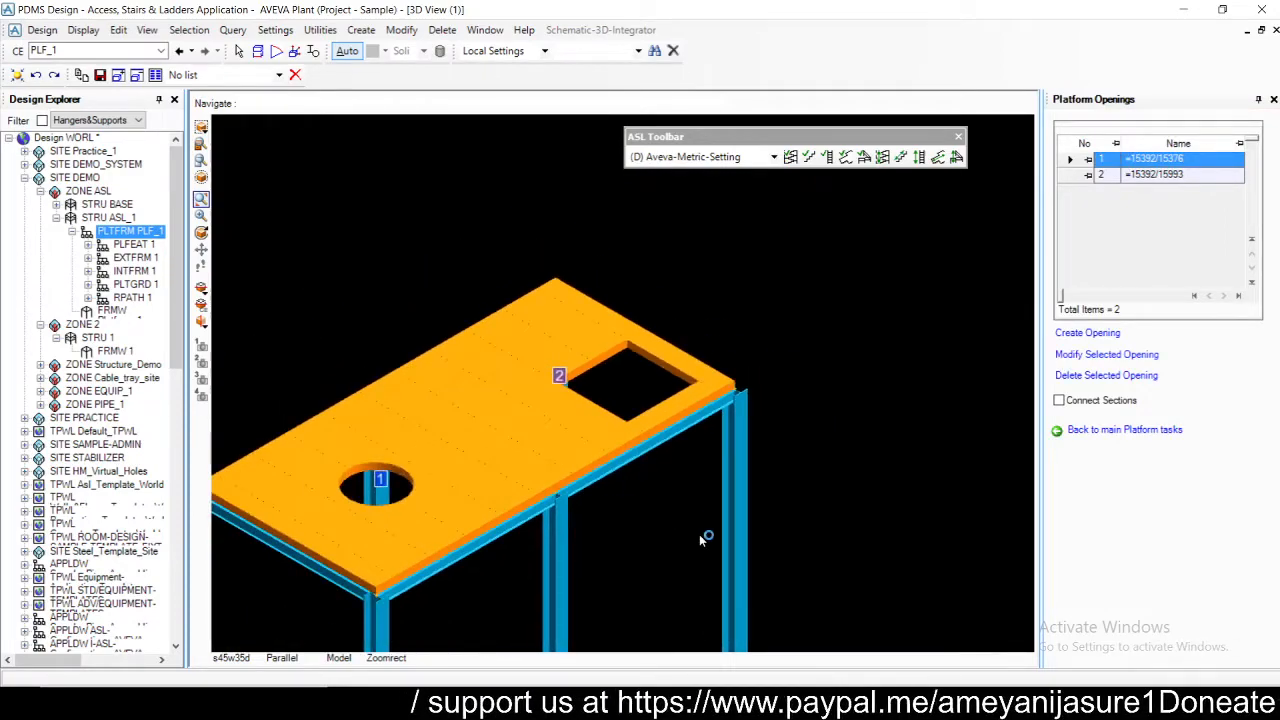
scroll(710, 540, up, 2)
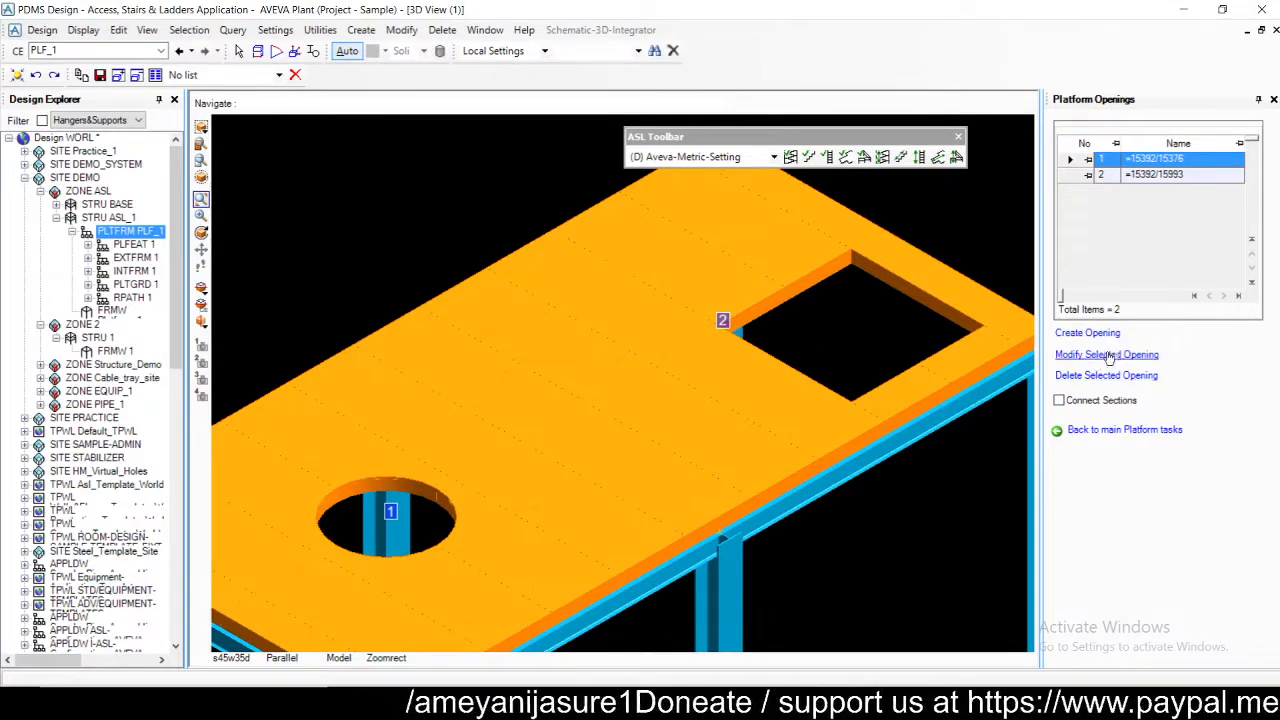
click(1155, 175)
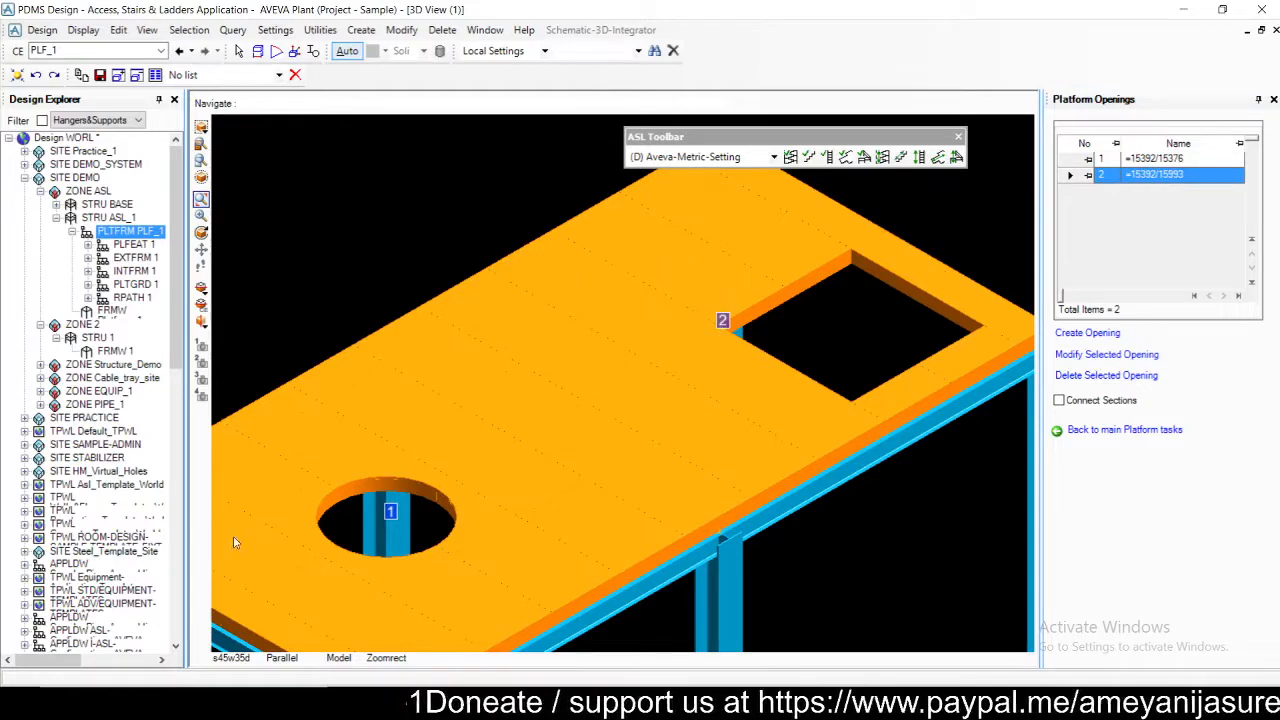
click(1138, 160)
click(1175, 174)
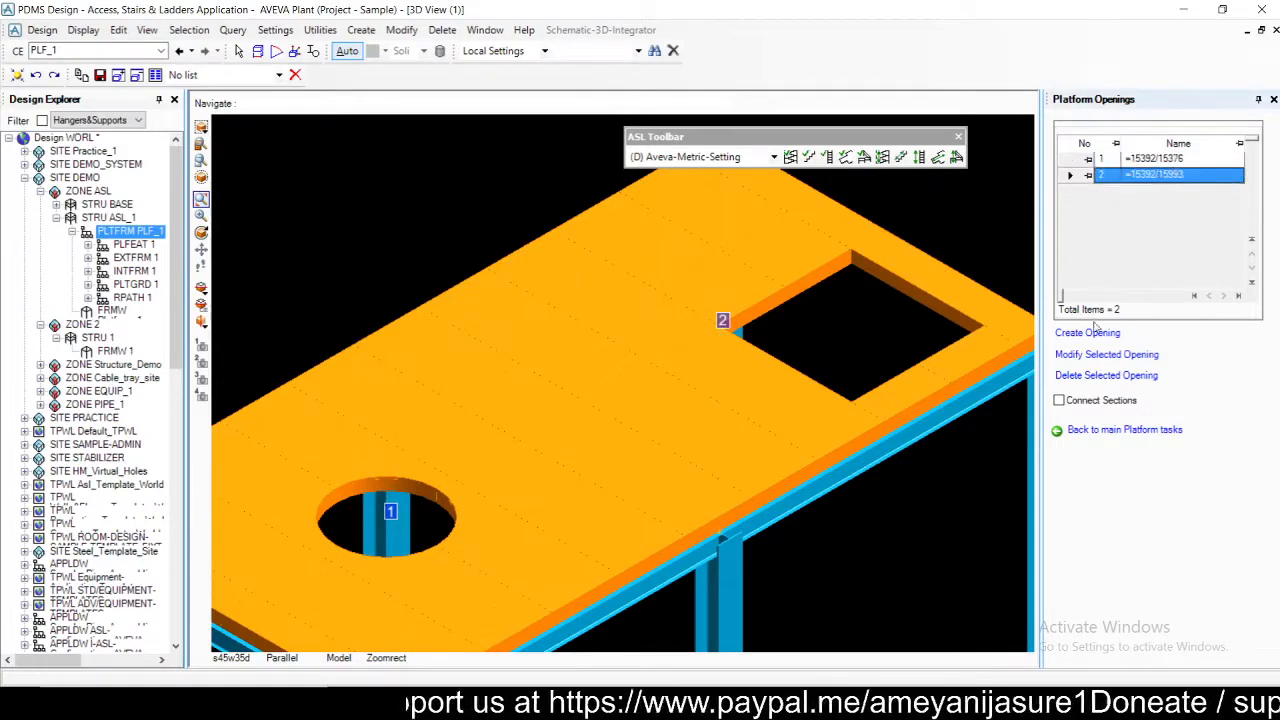
click(1097, 356)
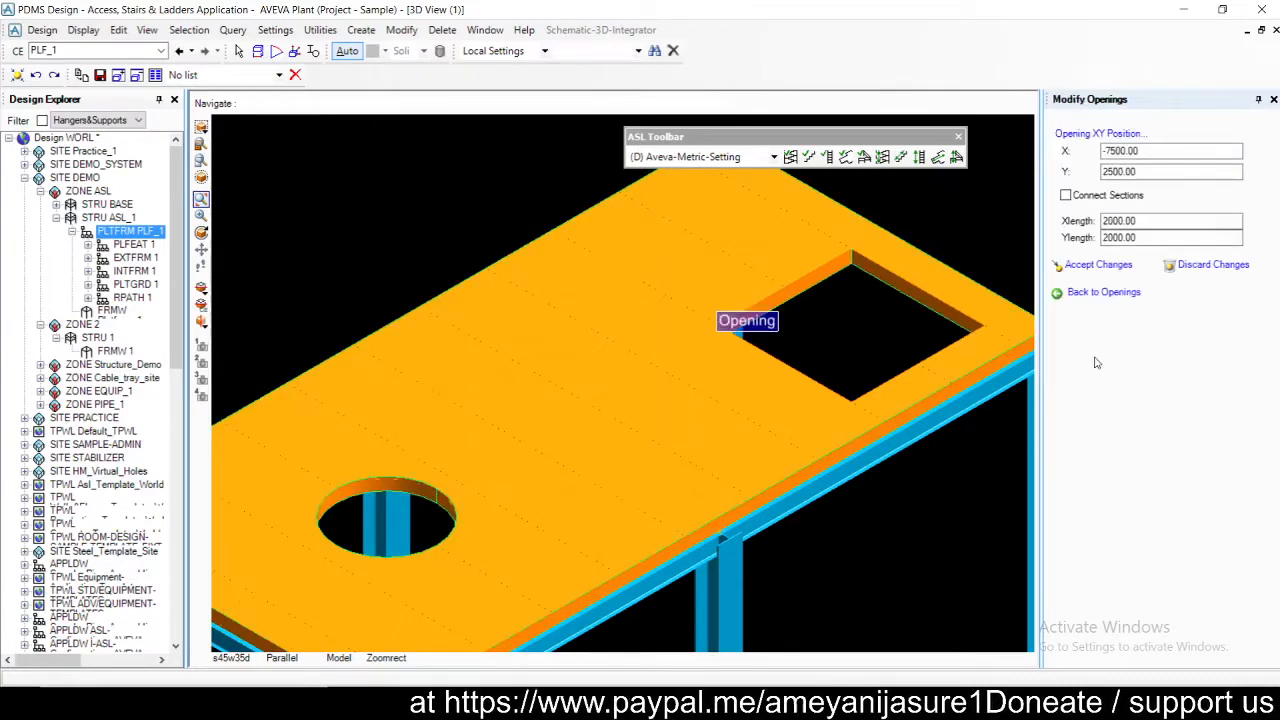
double_click(1142, 220)
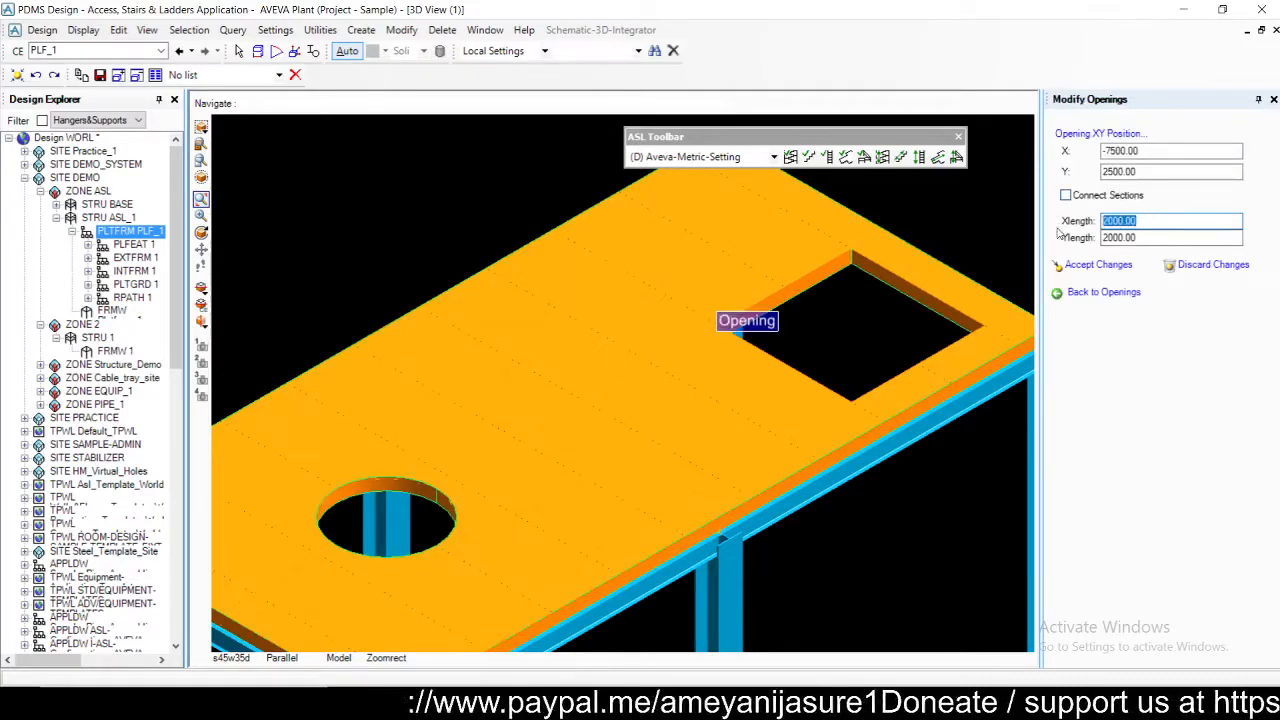
text(1500)
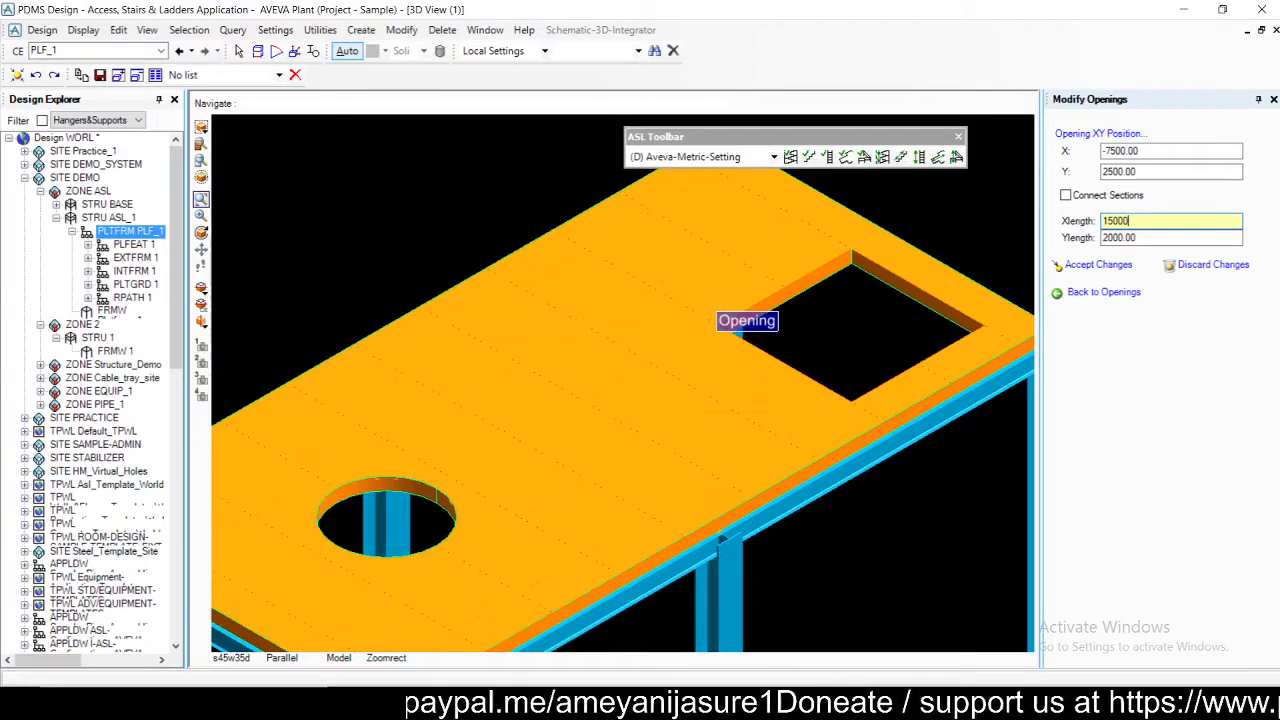
key(Return)
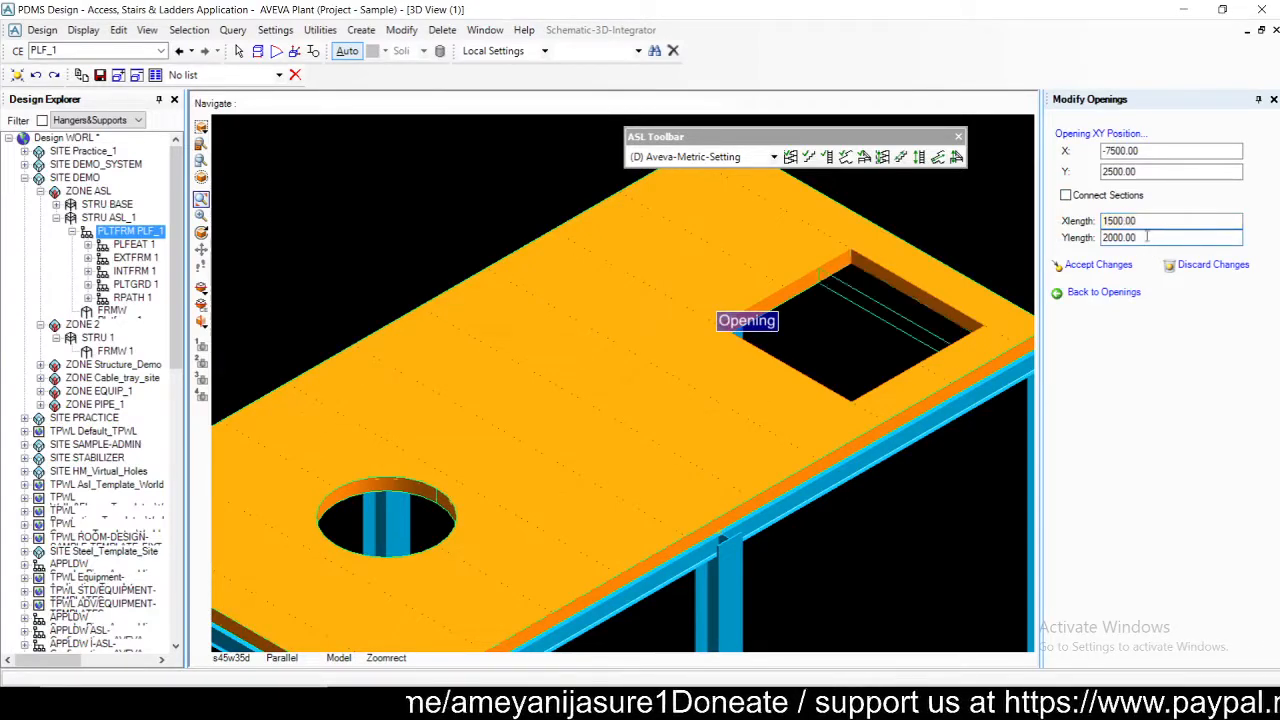
- Set the rectangular opening's Ylength to 1500
drag(1147, 237, 1115, 237)
key(BackSpace)
key(BackSpace)
key(BackSpace)
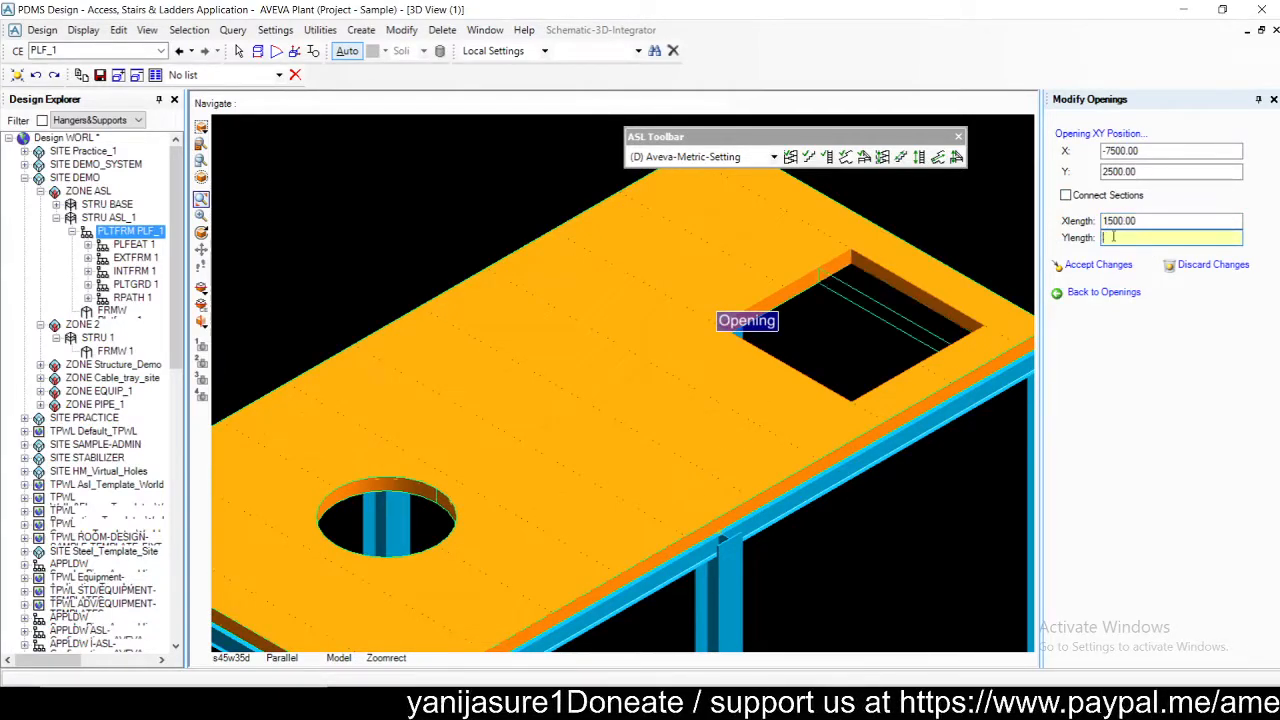
text(1500)
key(Return)
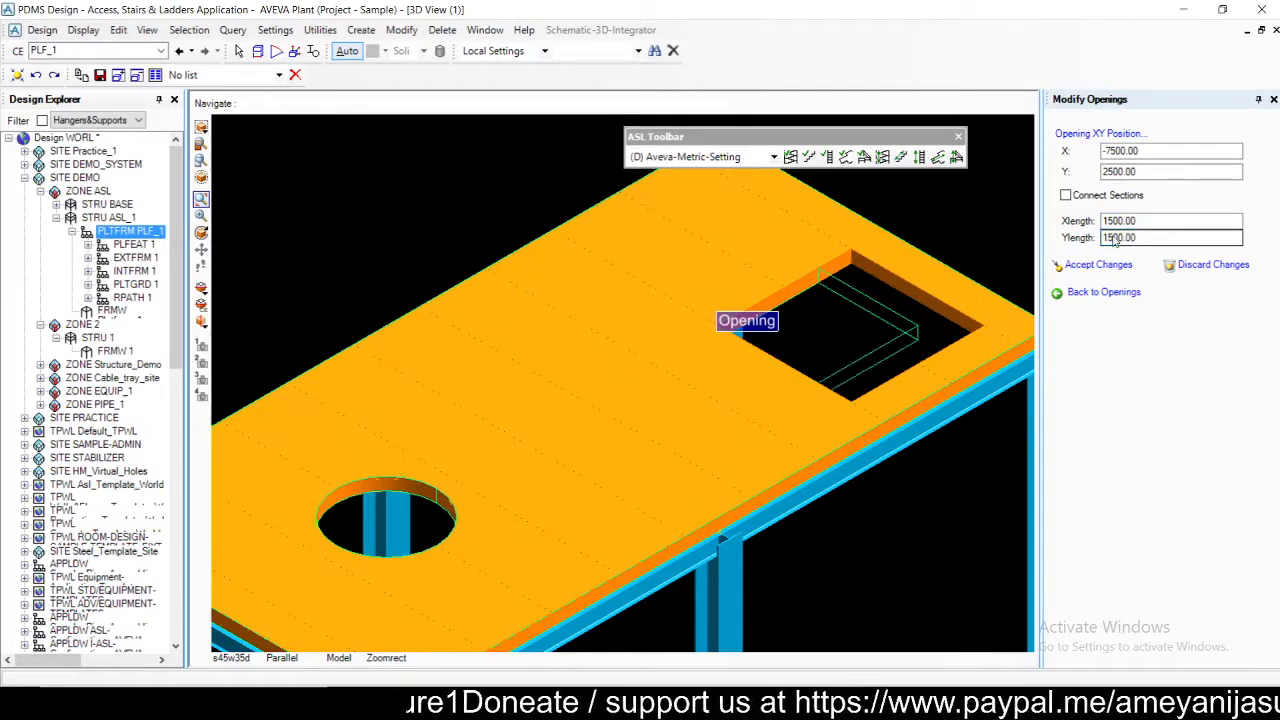
- Accept the size changes to the rectangular opening and return to the platform's list of openings
click(1107, 266)
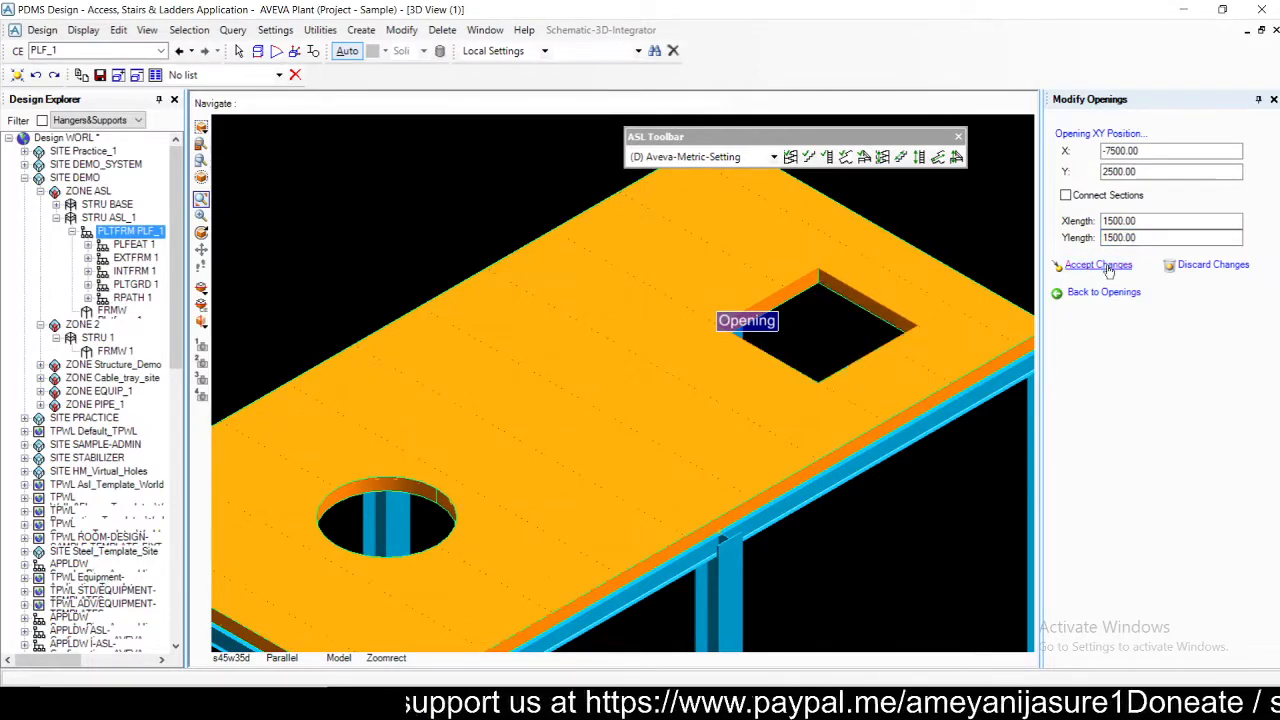
click(1104, 292)
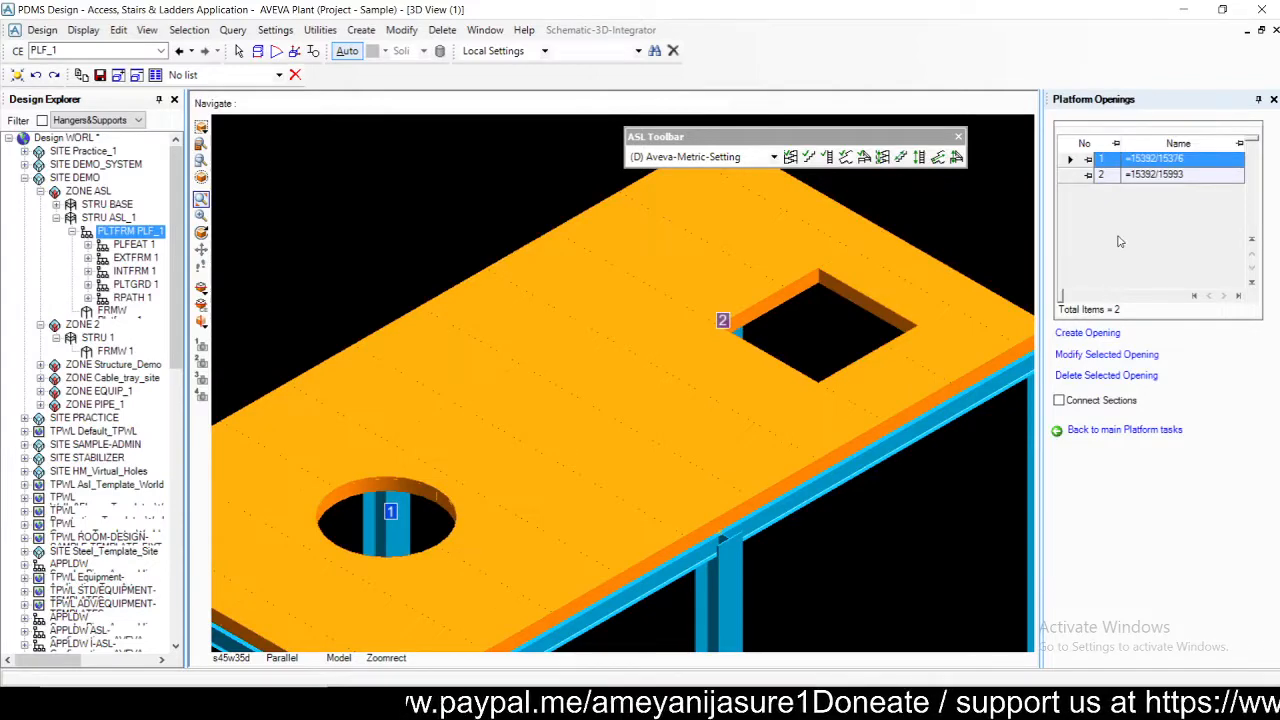
- Delete the circular opening, number 1, from platform PLF_1 and confirm the deletion
click(1119, 165)
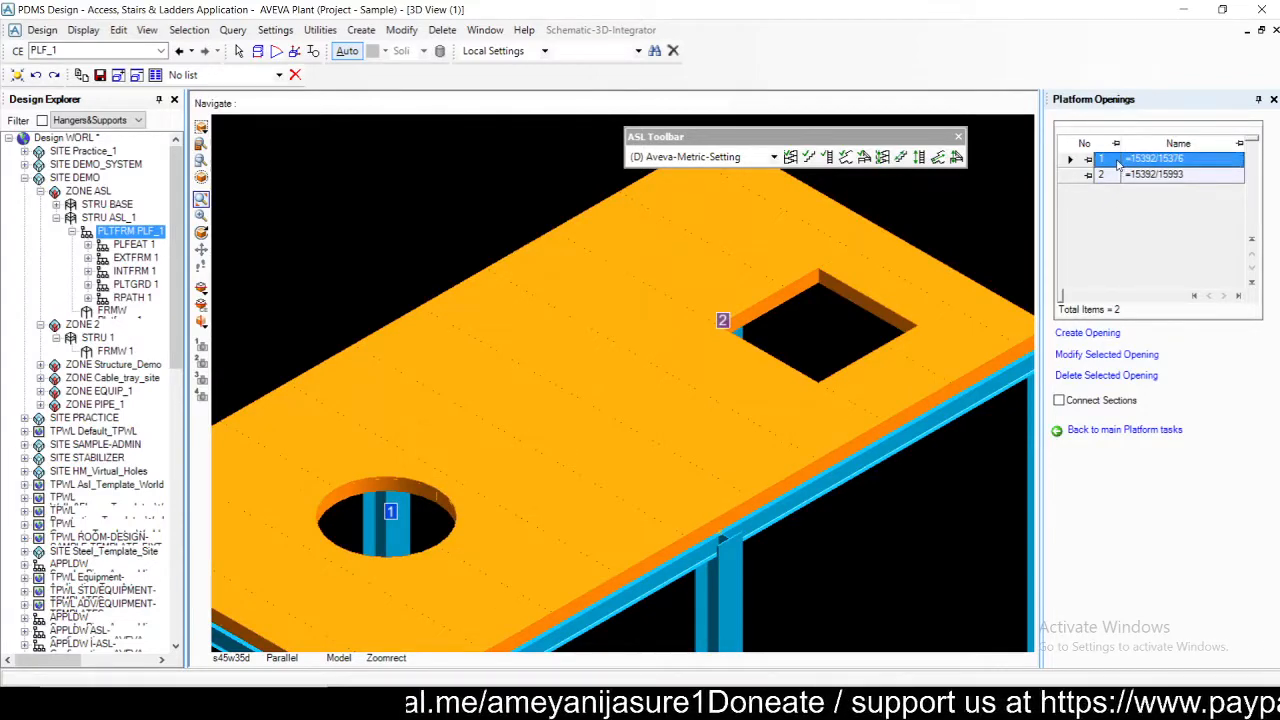
click(1097, 377)
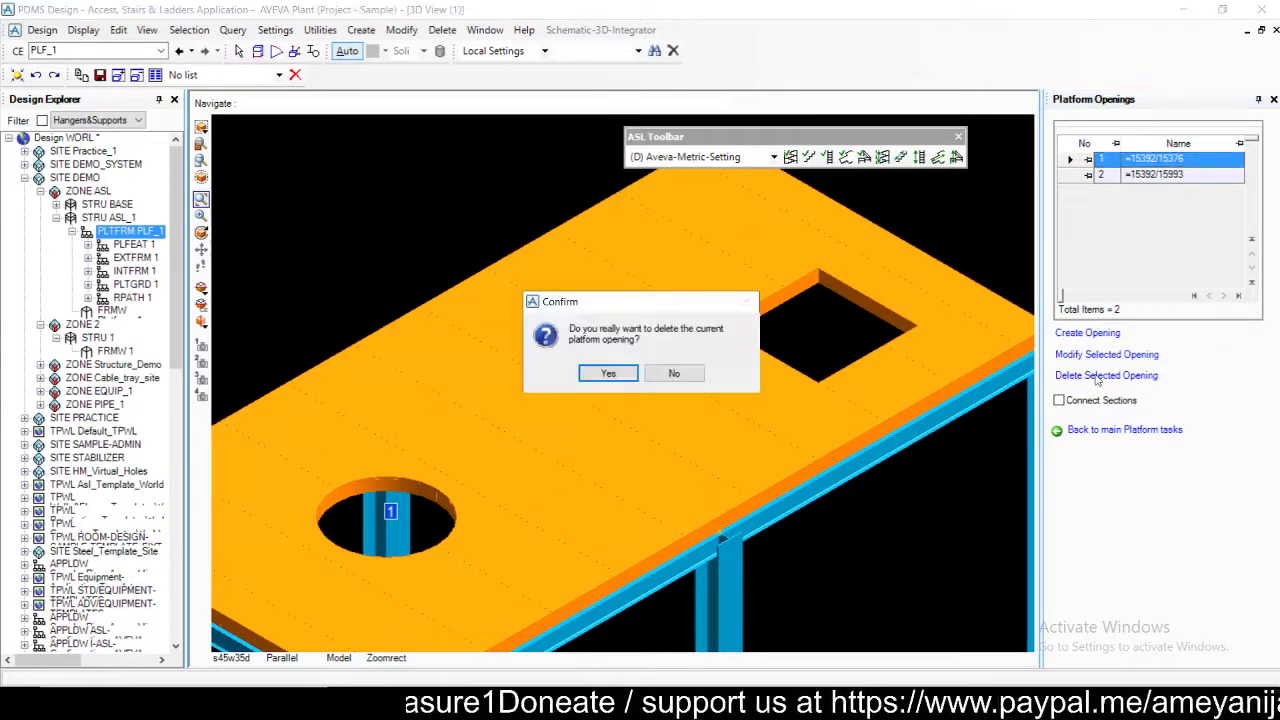
click(627, 372)
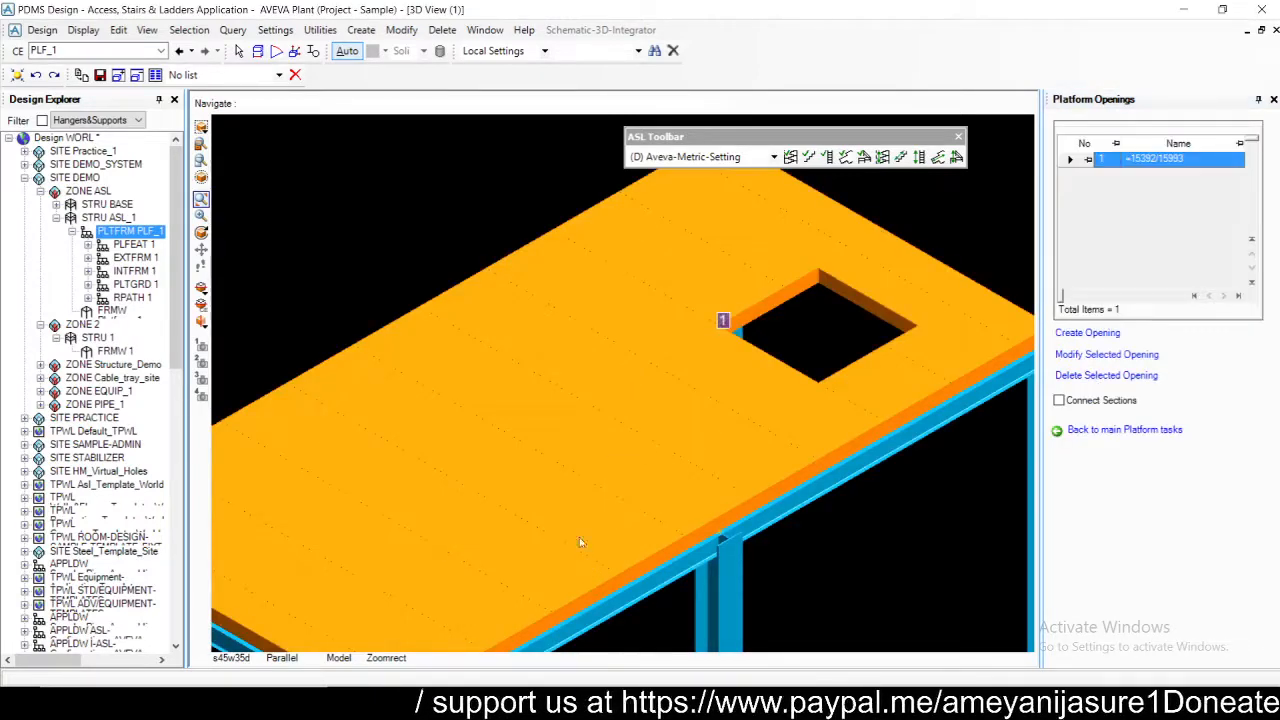
- Examine the platform's underside and framing where the circular opening was removed, and return to the view from above
key(Up)
key(Up)
key(Up)
key(Up)
key(Up)
key(Up)
key(Up)
key(Up)
key(Up)
key(Up)
key(Up)
key(Up)
key(Up)
key(Up)
key(Up)
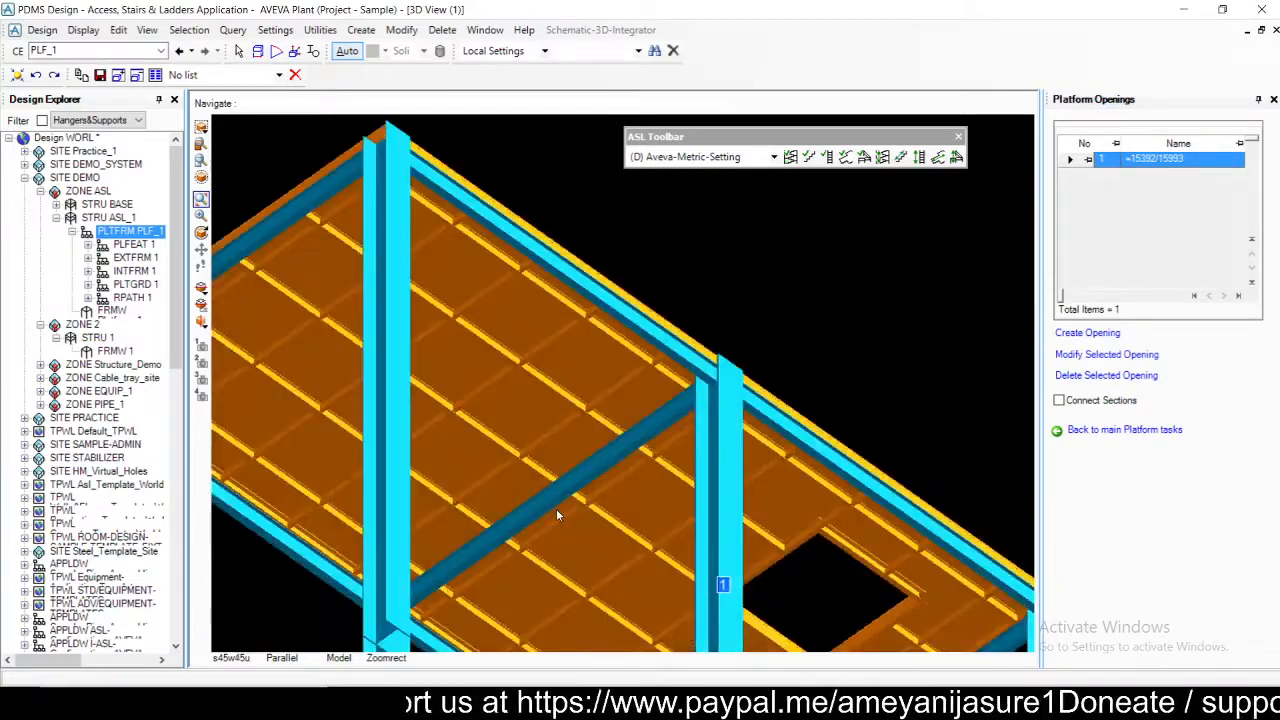
key(Down)
key(Down)
key(Down)
key(Down)
key(Down)
key(Down)
key(Down)
key(Down)
key(Down)
key(Down)
key(Down)
key(Down)
key(Down)
key(Down)
key(Down)
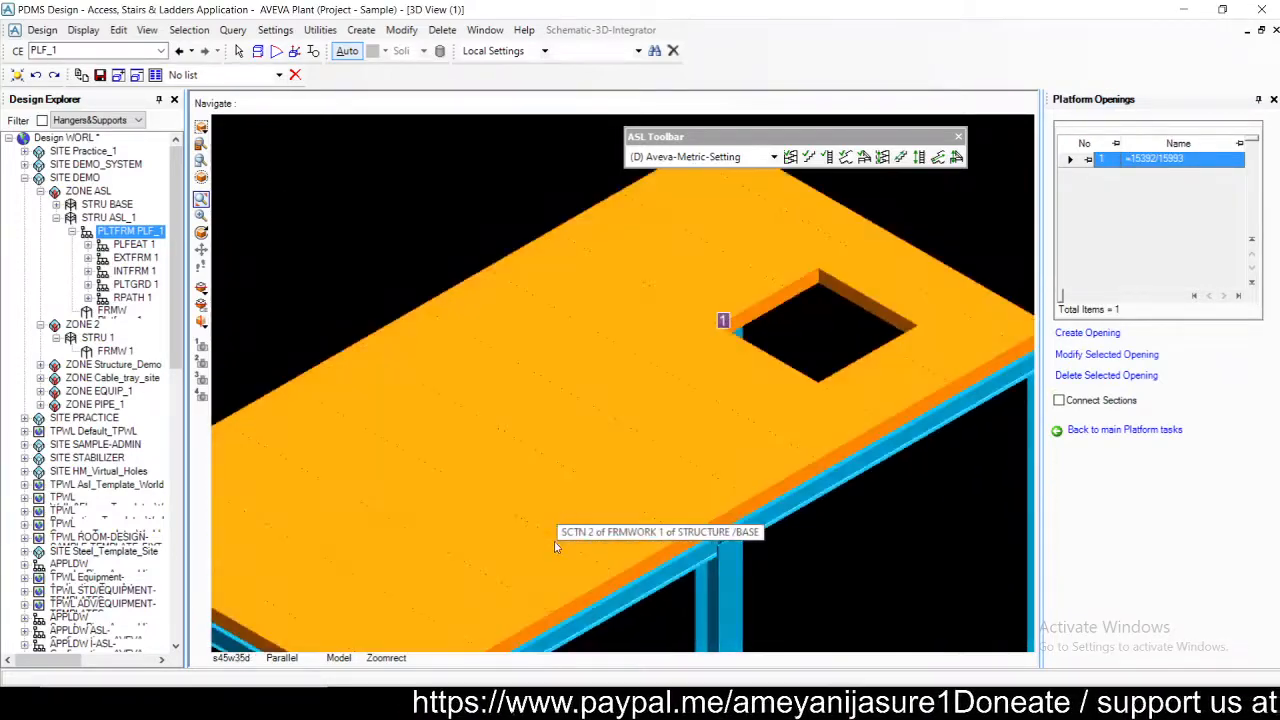
- Go back to the main platform tasks, reopen the platform's openings for modification and select the remaining rectangular opening
click(1116, 431)
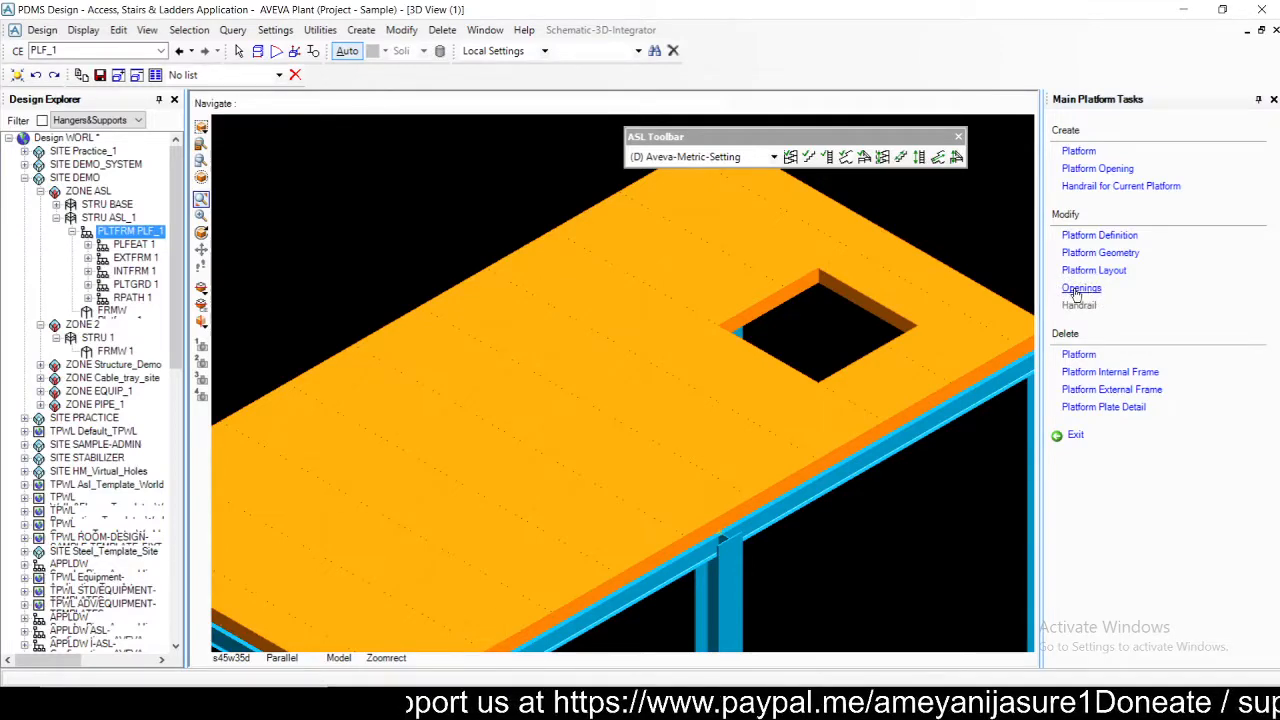
click(1080, 289)
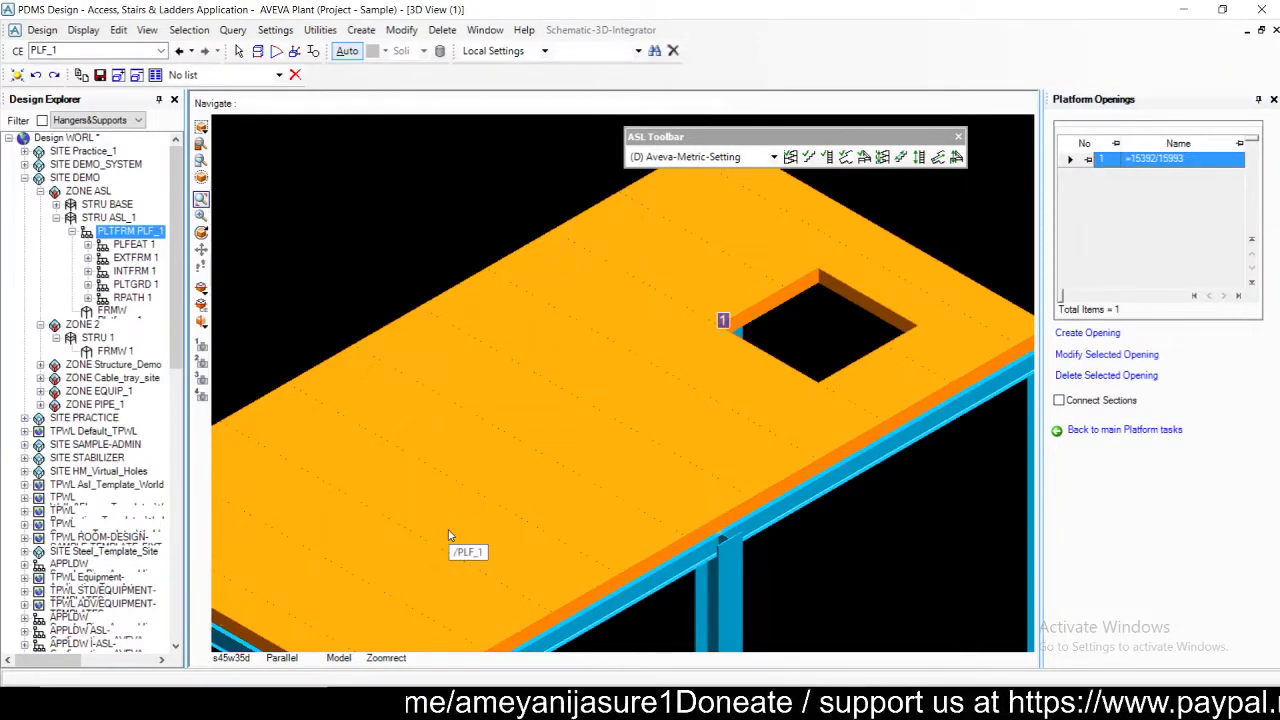
click(1166, 165)
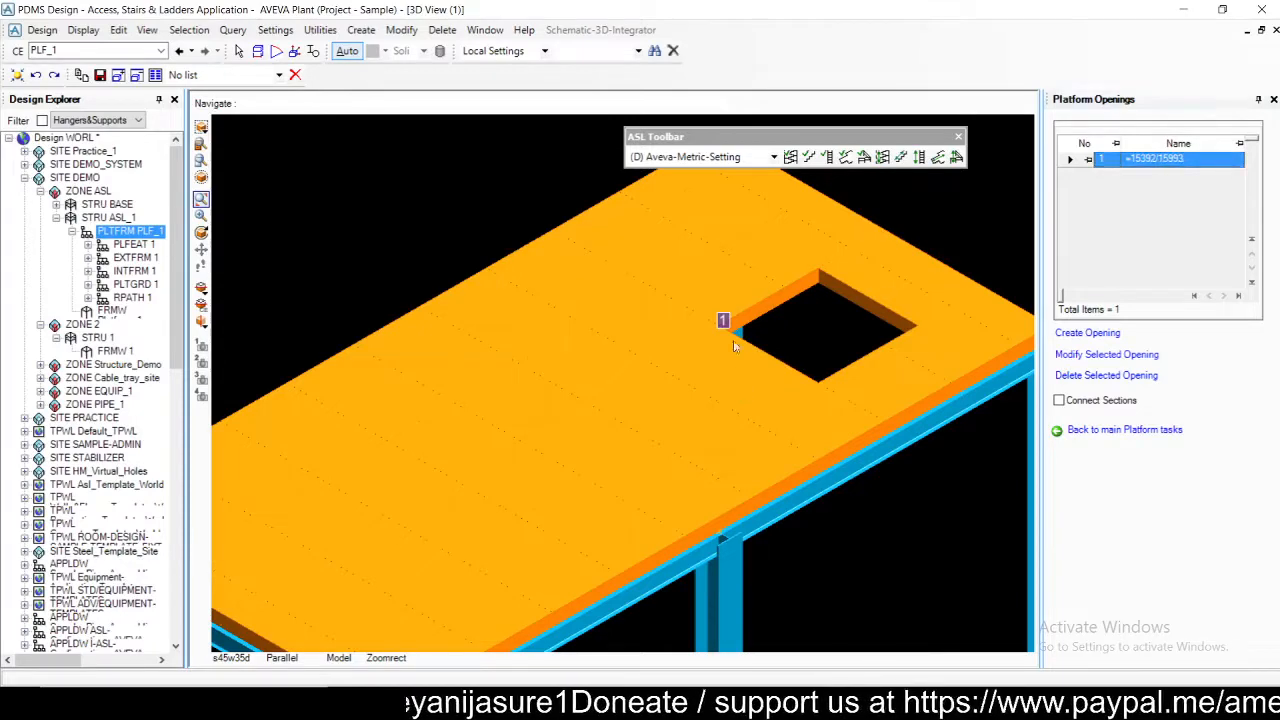